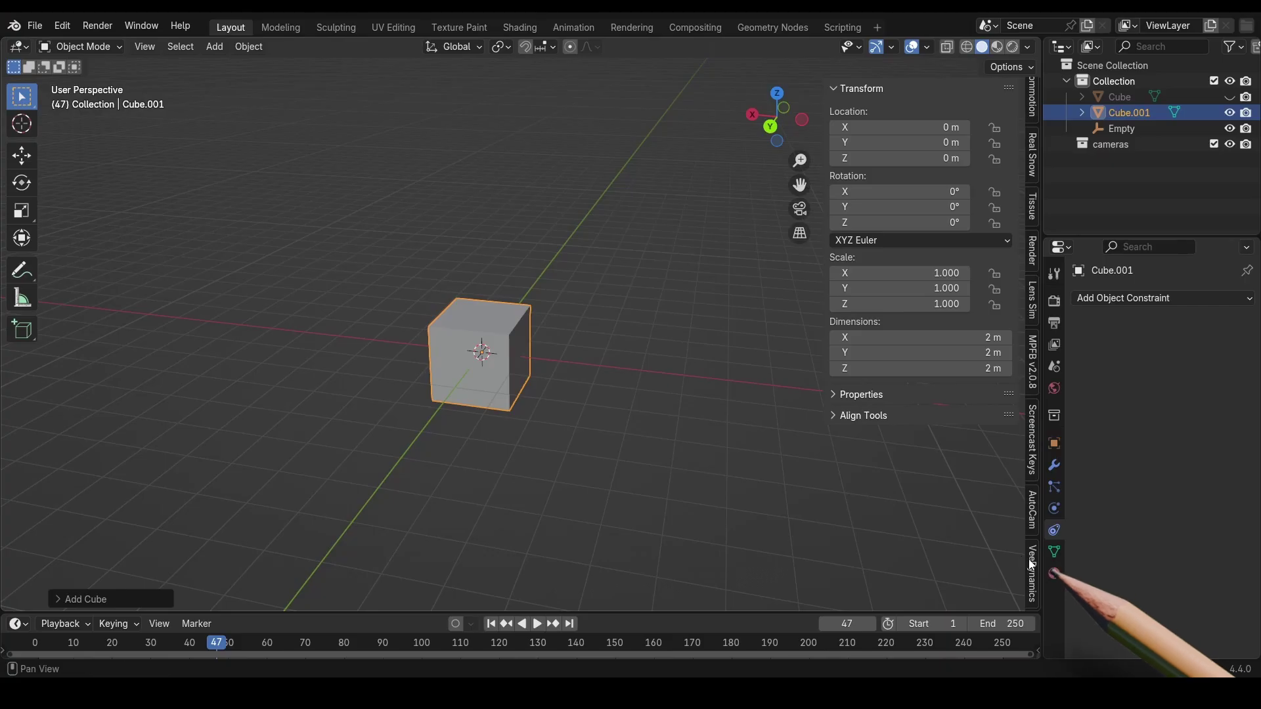
# Step: Give the cube a new elastic-body simulation material and bring up the simulation mode list
pyautogui.click(1033, 564)
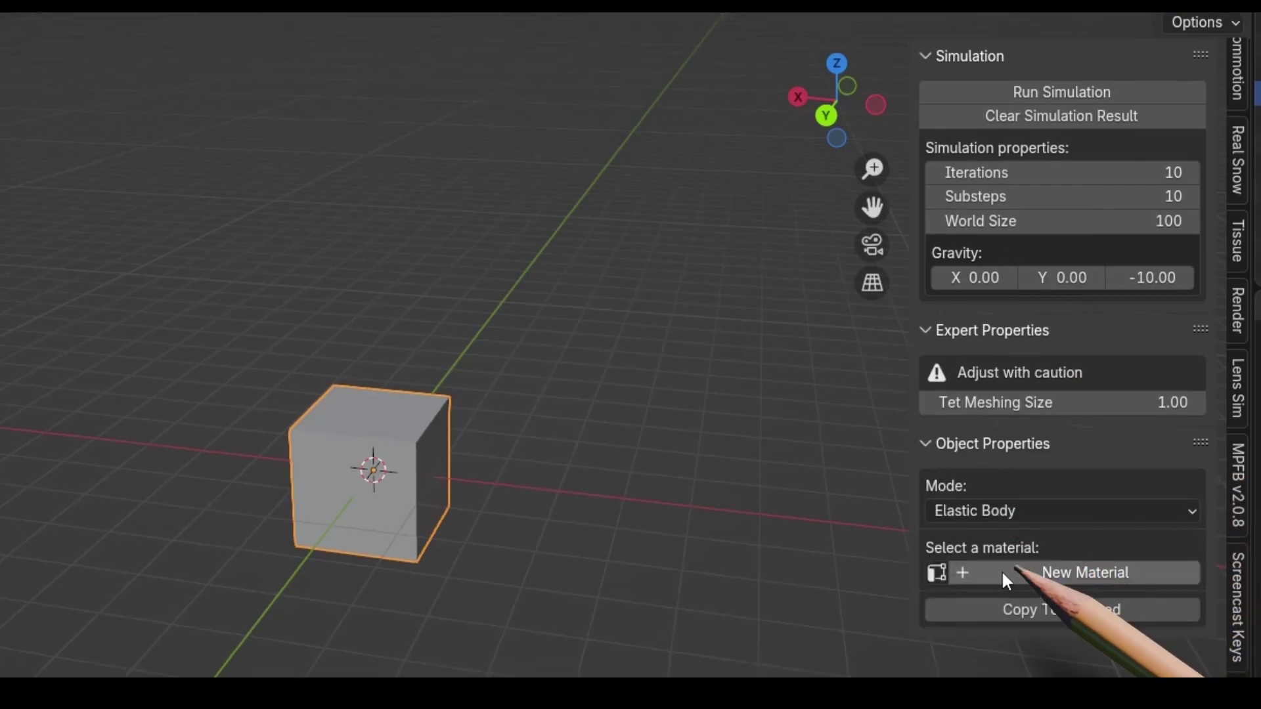
pyautogui.click(1006, 575)
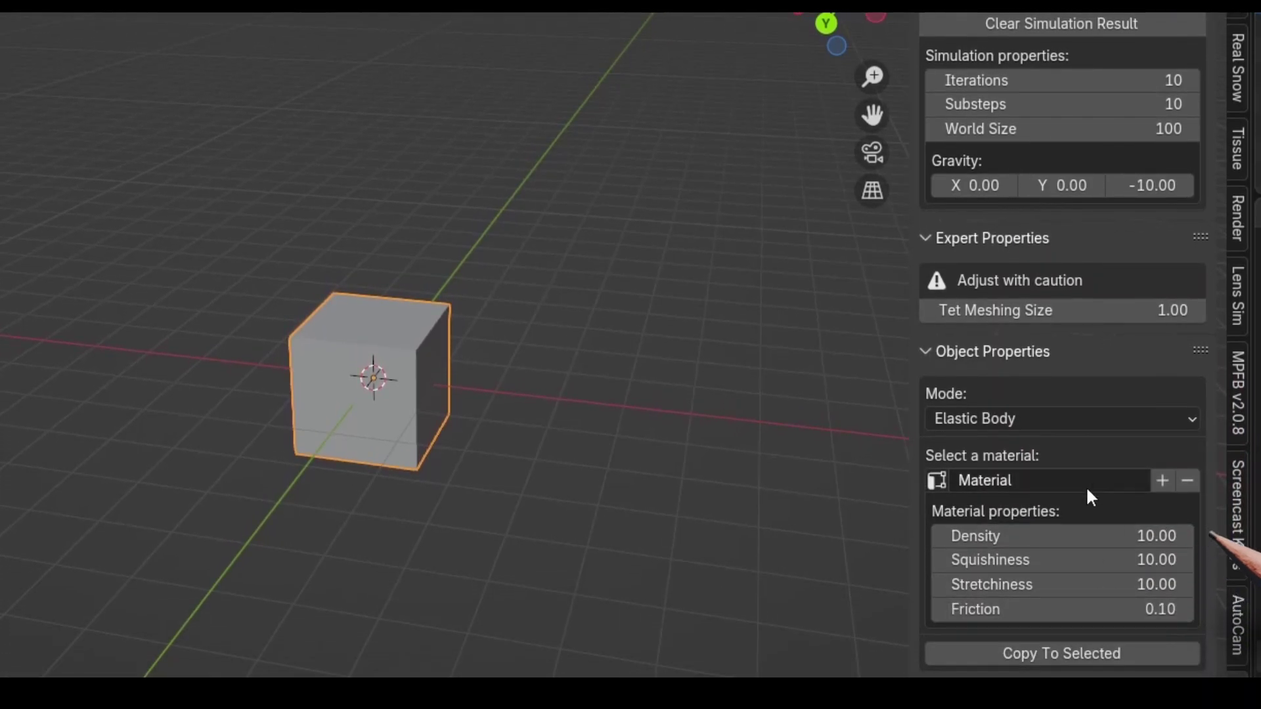
pyautogui.click(1029, 416)
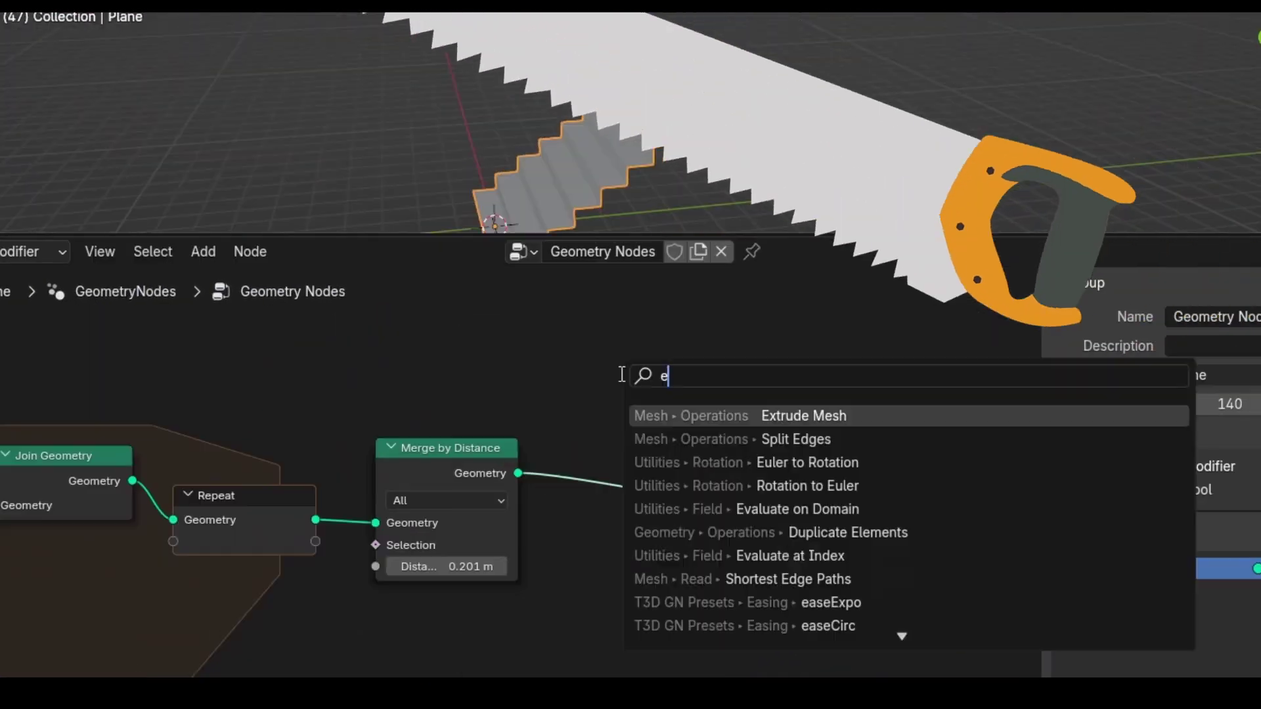
# Step: Link Merge by Distance's Geometry output into the new Extrude Mesh node
pyautogui.moveTo(404, 500); pyautogui.dragTo(597, 515)
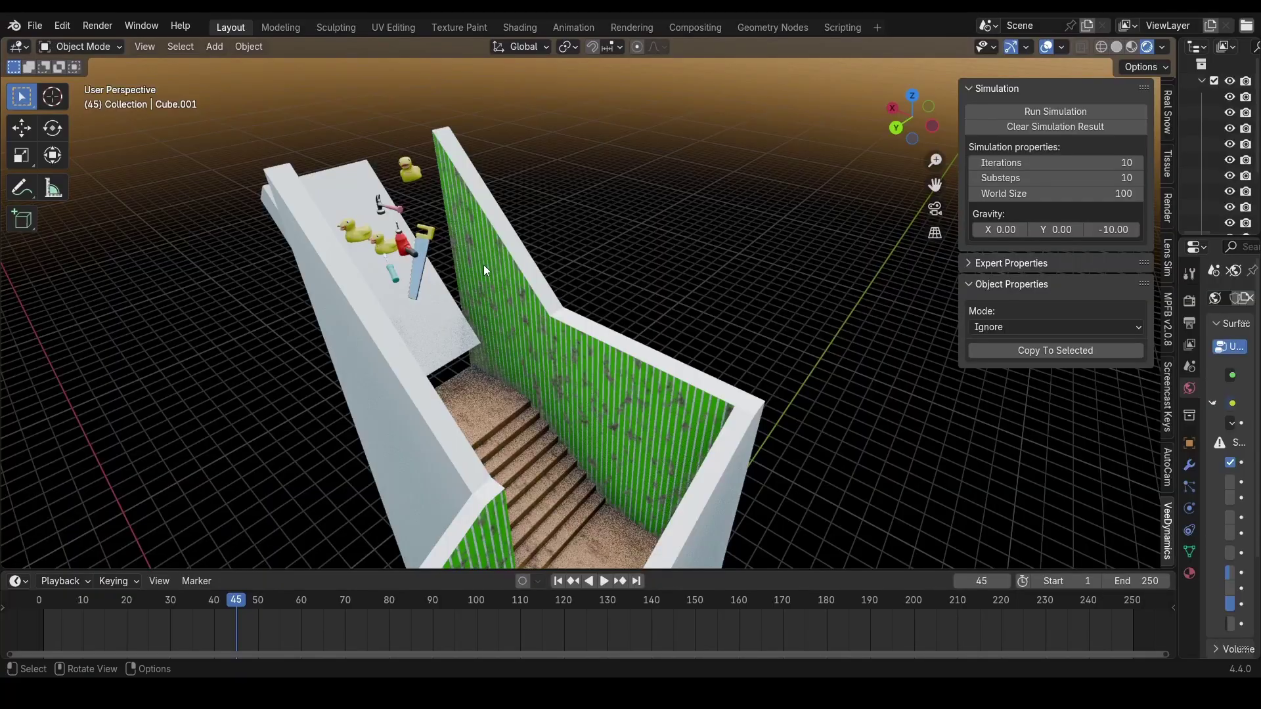
# Step: Make the green-striped wall a collider with a new material named 'collider'
pyautogui.click(511, 247)
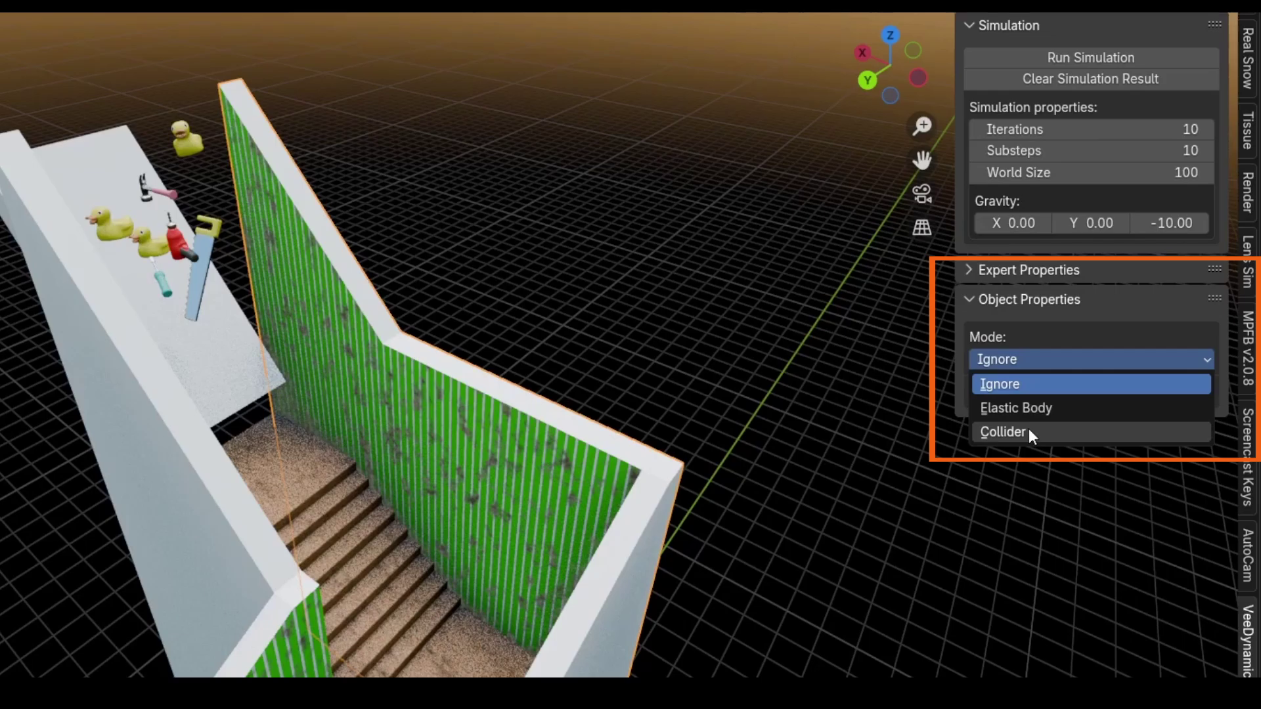
pyautogui.click(1029, 431)
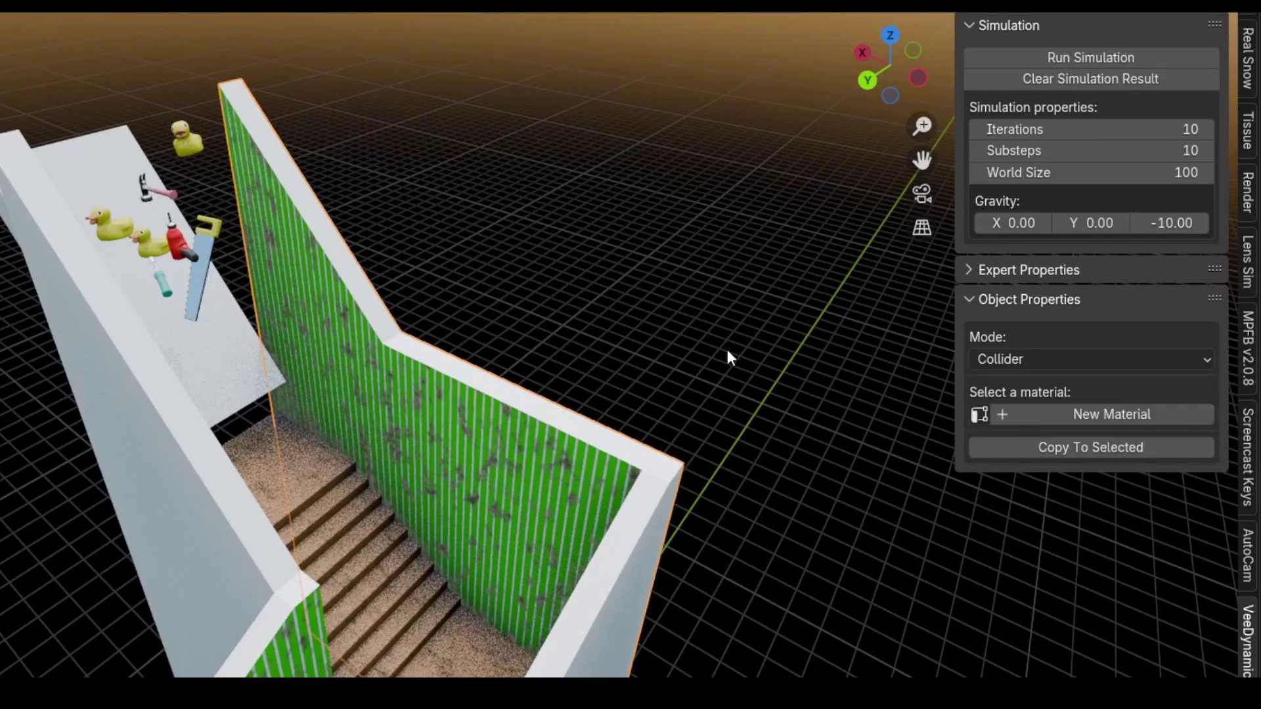
pyautogui.click(1087, 413)
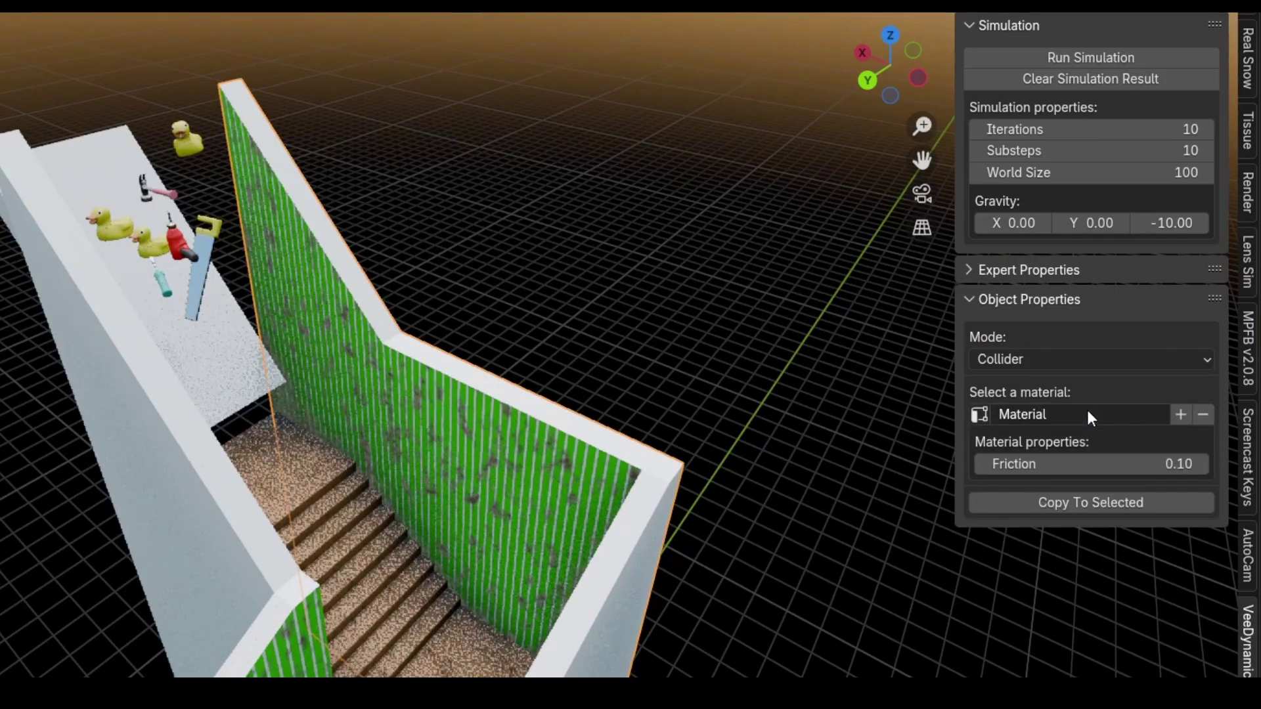
pyautogui.click(1083, 414)
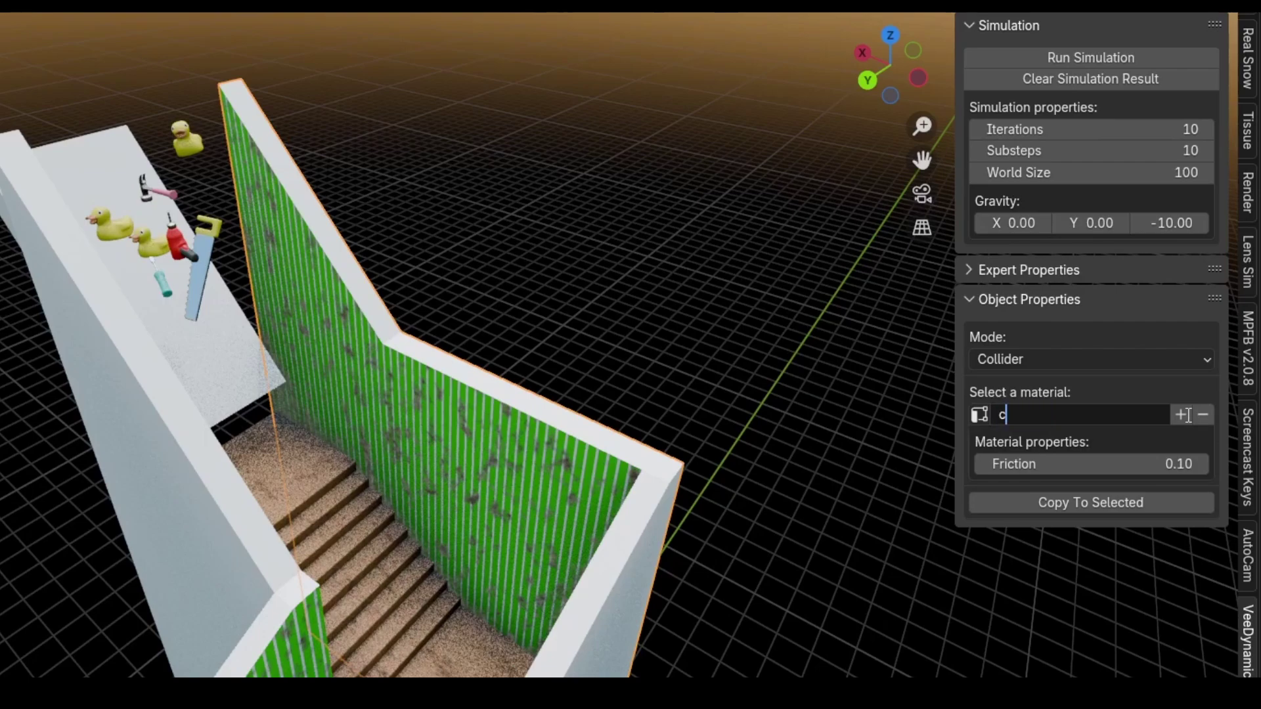
pyautogui.write('collide')
pyautogui.write('r')
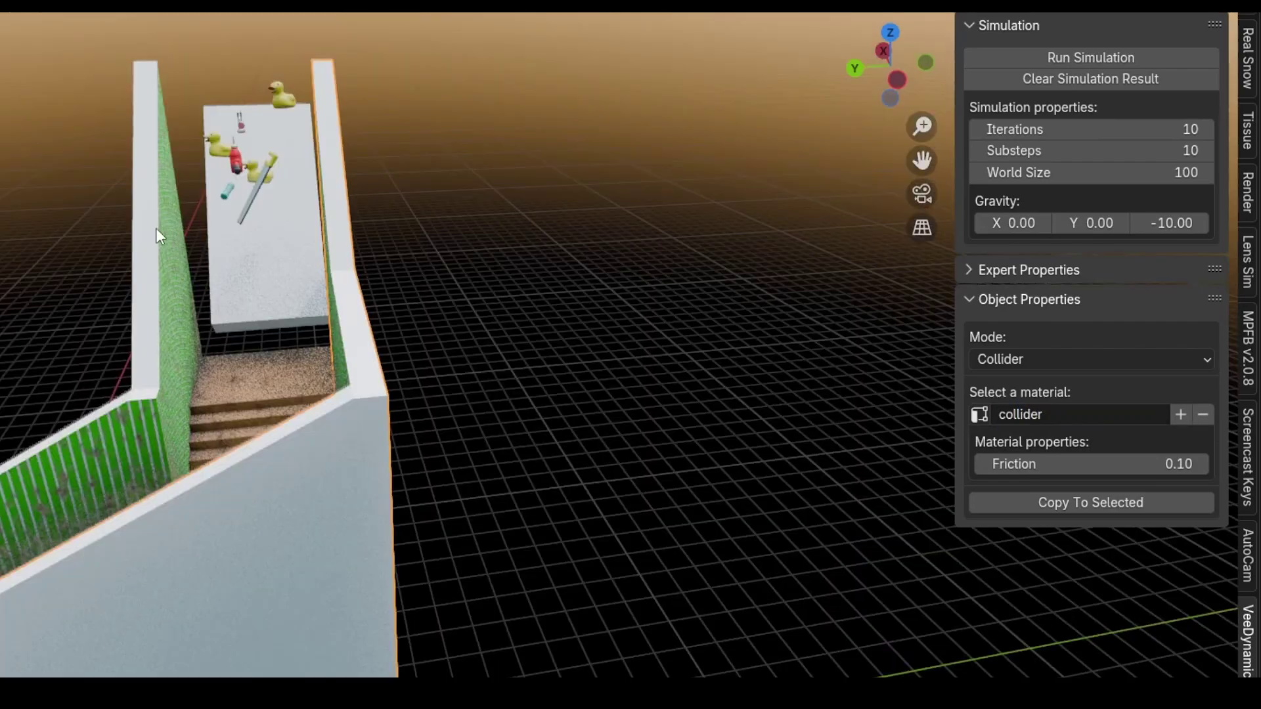
# Step: Copy the wall's collider settings to the other walls, stairs and platform
pyautogui.click(156, 228)
pyautogui.moveTo(156, 228); pyautogui.dragTo(457, 406, button='middle')
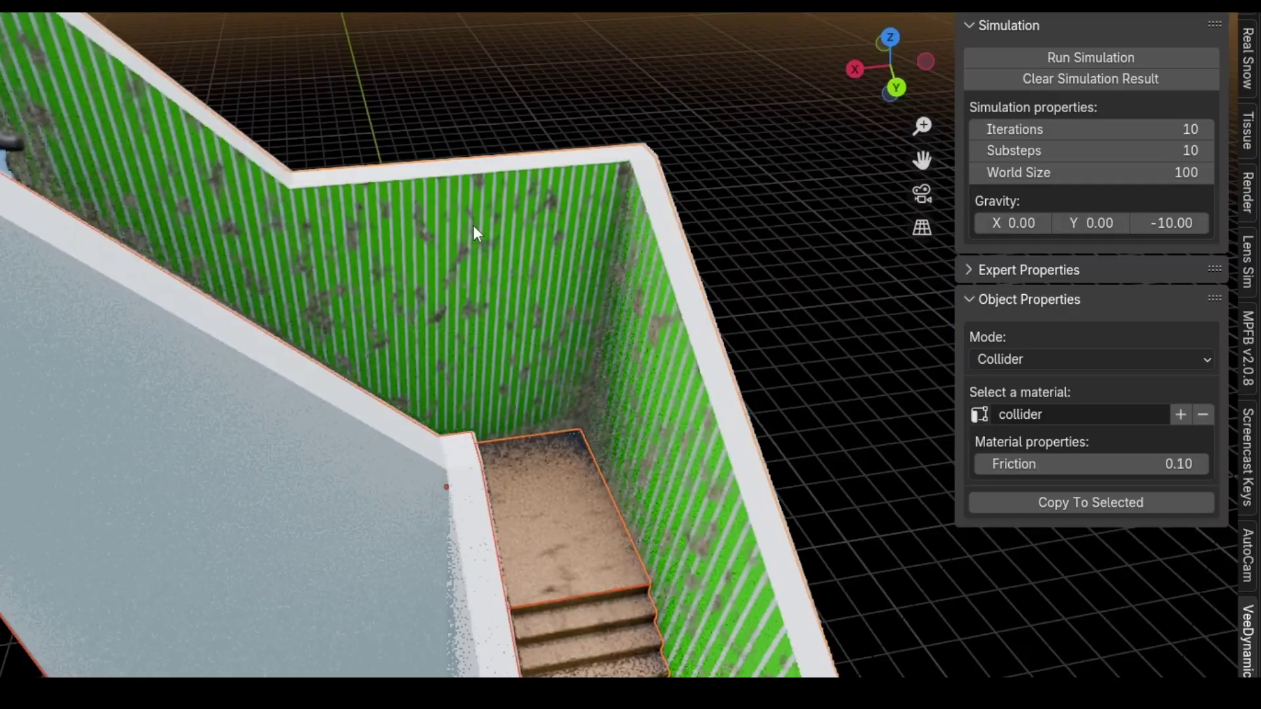
pyautogui.moveTo(473, 226); pyautogui.dragTo(815, 361, button='middle')
pyautogui.click(1077, 501)
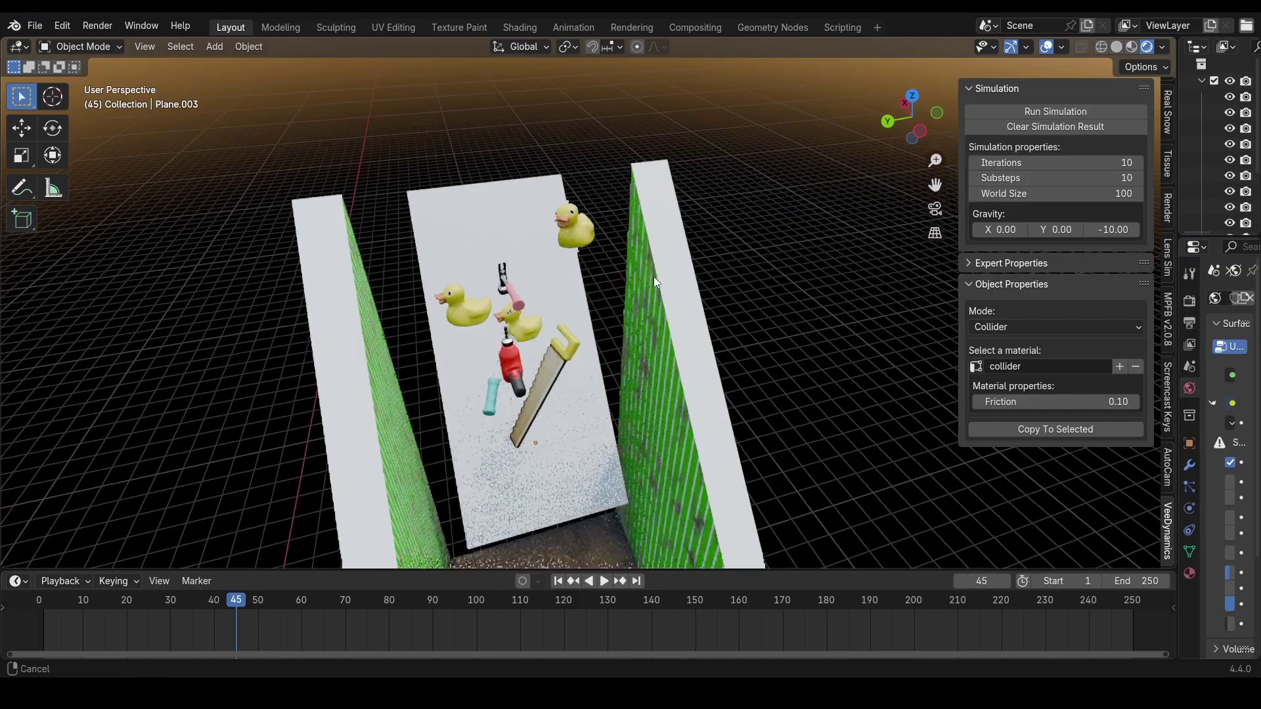
pyautogui.moveTo(653, 277); pyautogui.dragTo(704, 188, button='middle')
# Step: Make the floating duck an elastic body with a new 'elastic' material, then start the simulation
pyautogui.click(703, 188)
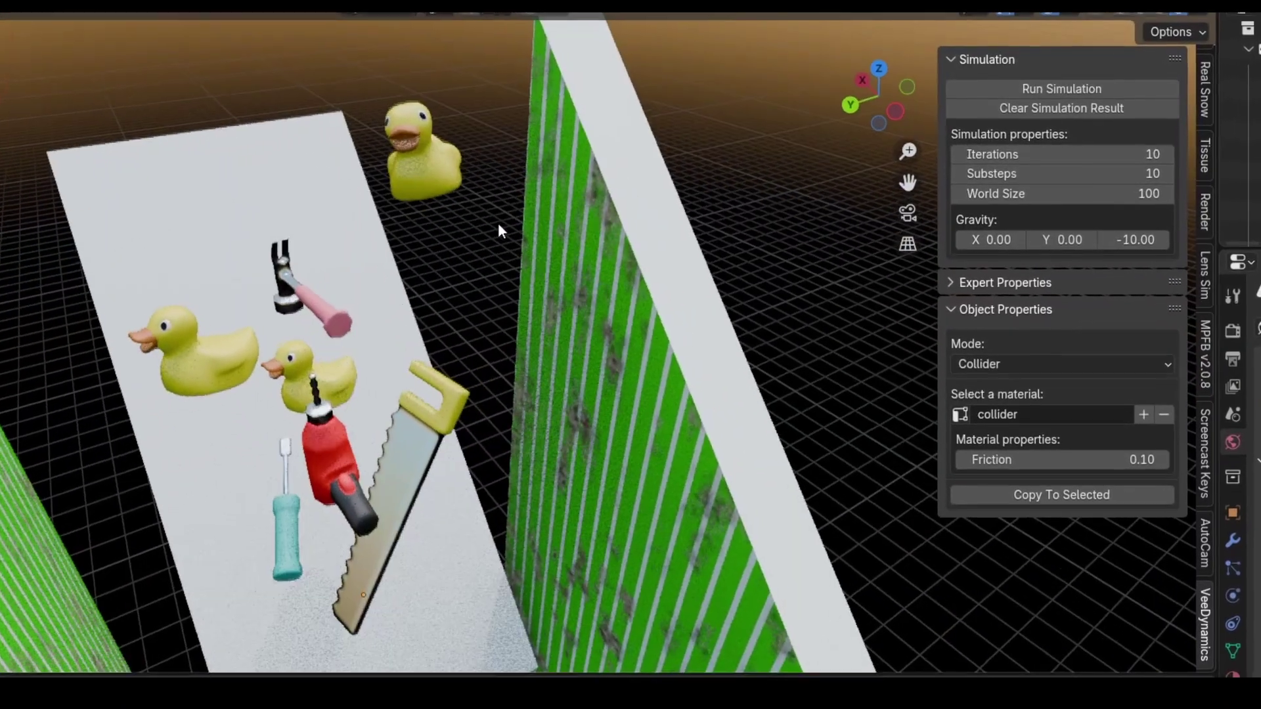
pyautogui.click(1027, 325)
pyautogui.click(1026, 378)
pyautogui.click(1026, 379)
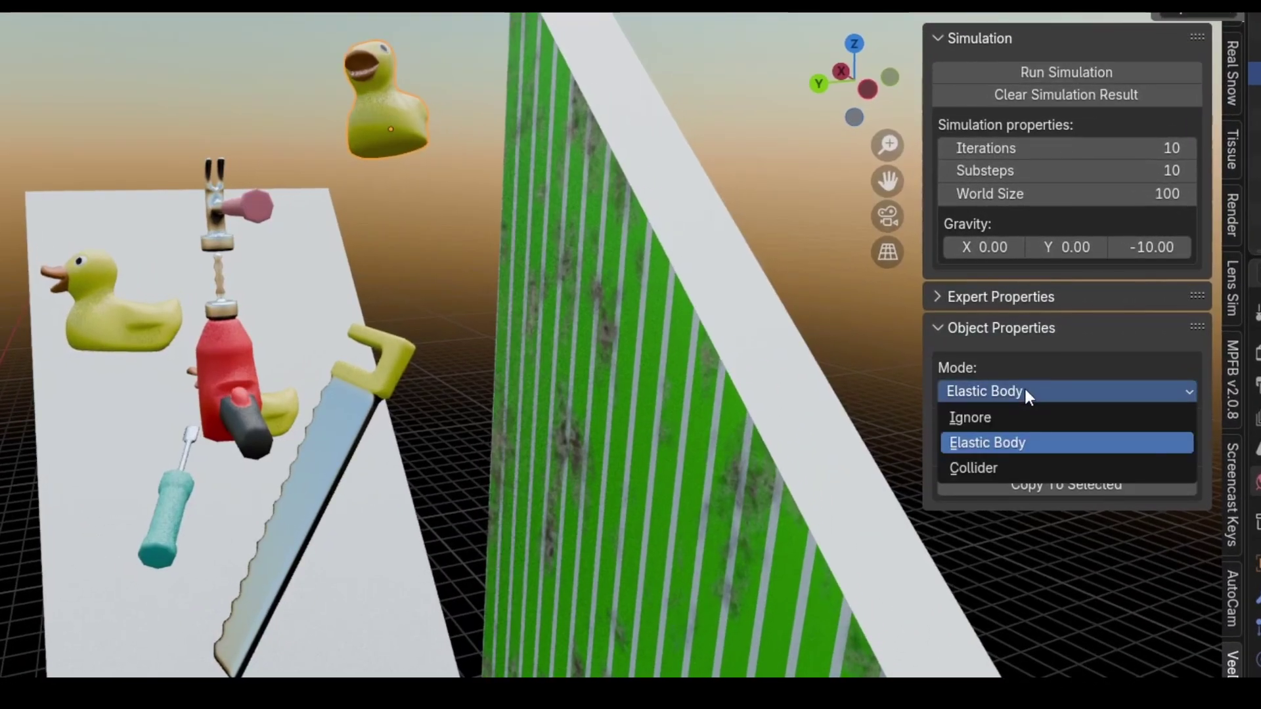
pyautogui.click(1026, 393)
pyautogui.click(1186, 451)
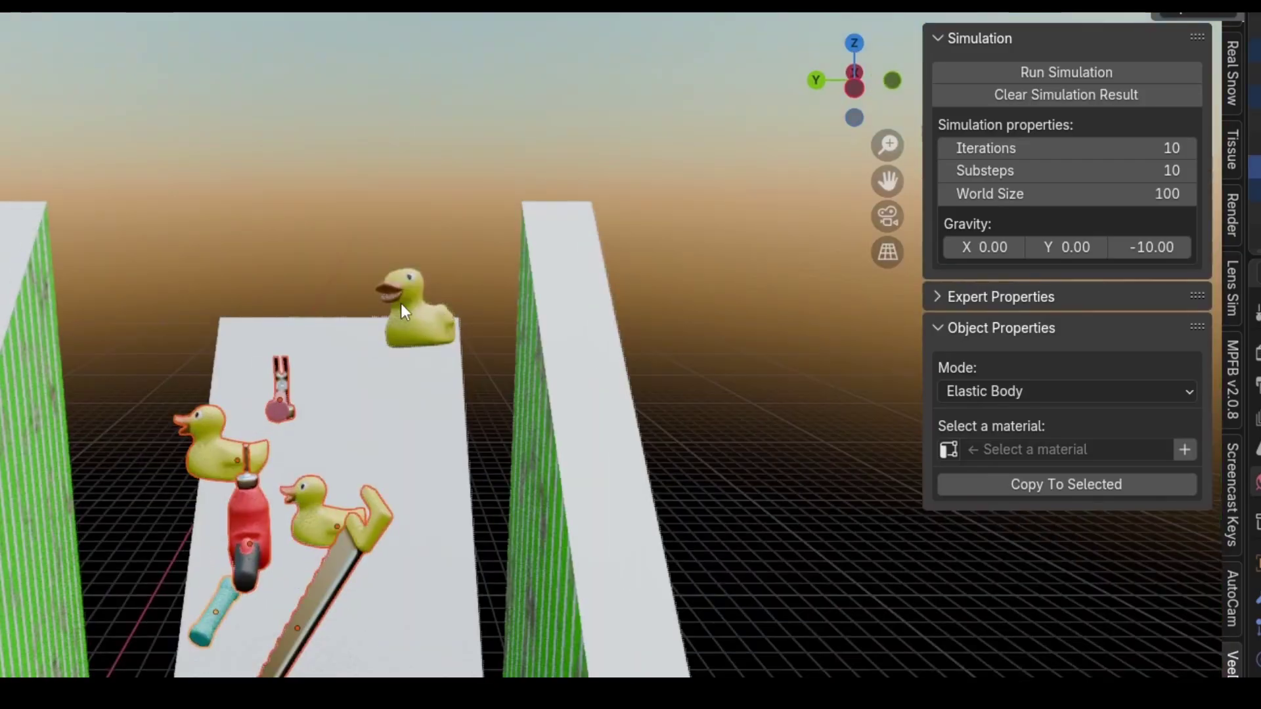
pyautogui.click(442, 307)
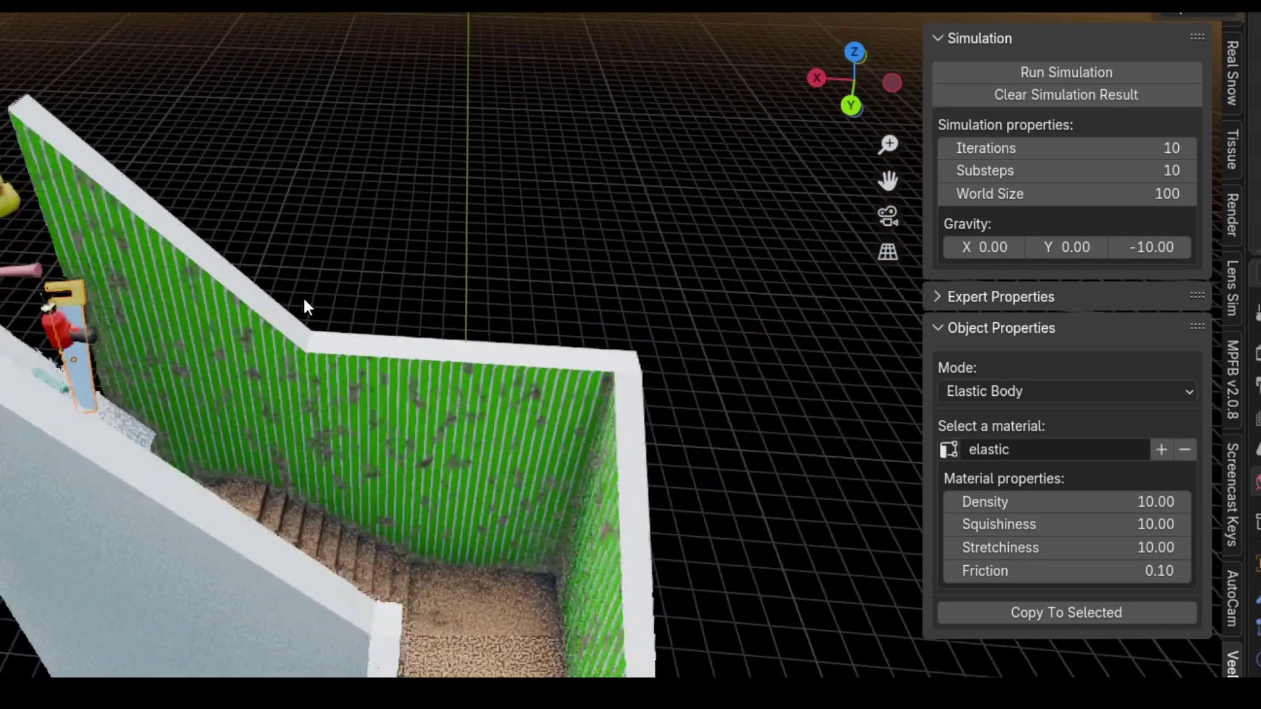
pyautogui.click(1064, 73)
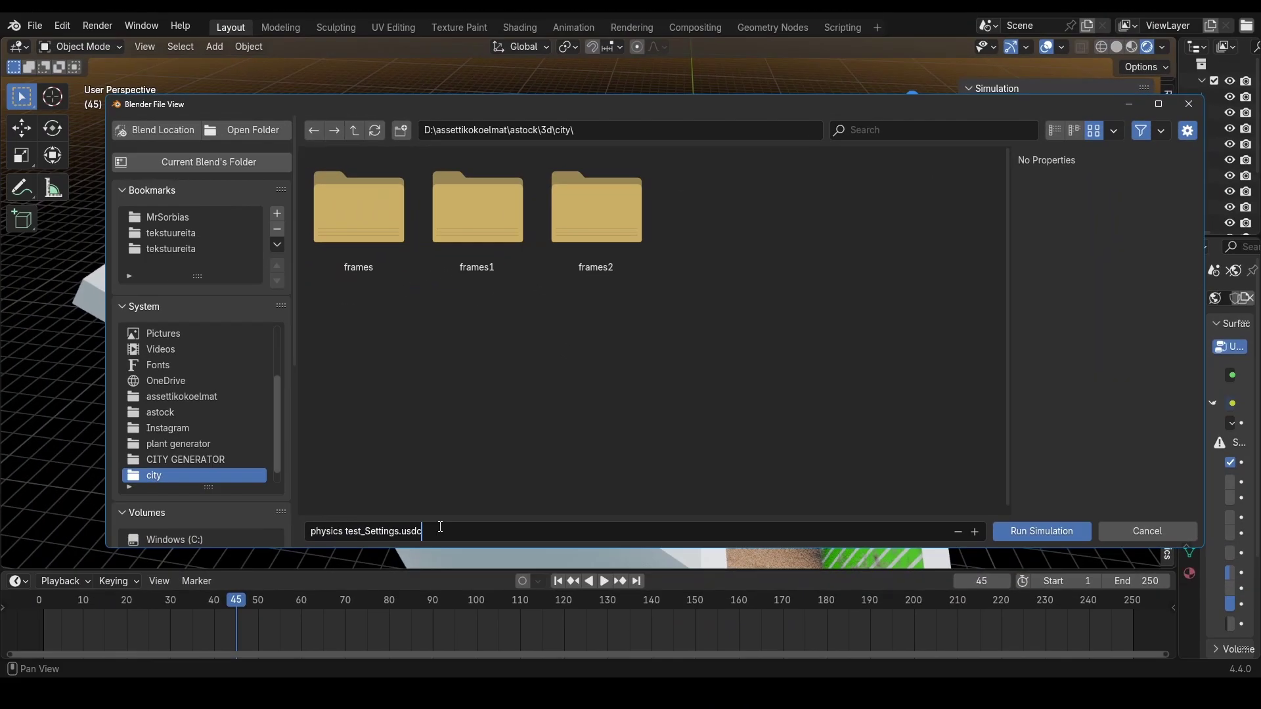
# Step: Save output as 'physics test_Settings.usdc' and run the simulation, viewing the preview down the stairs
pyautogui.press('Return')
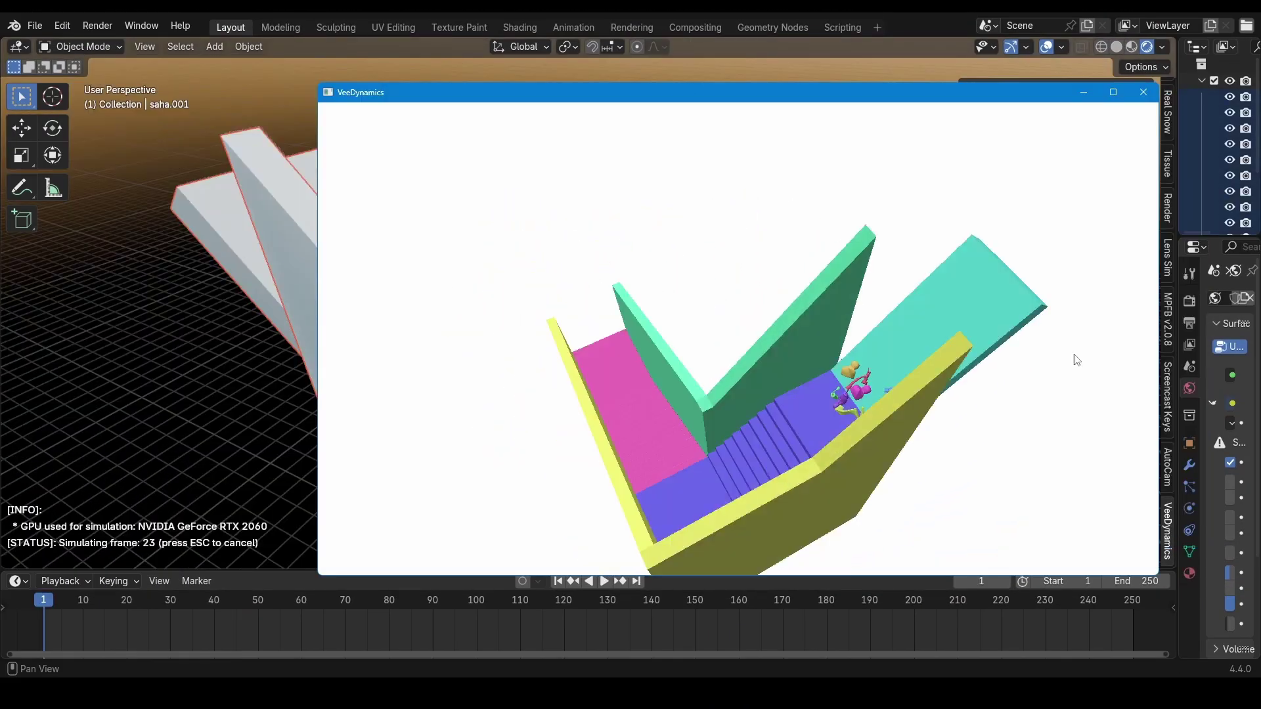
pyautogui.moveTo(955, 355); pyautogui.dragTo(821, 278)
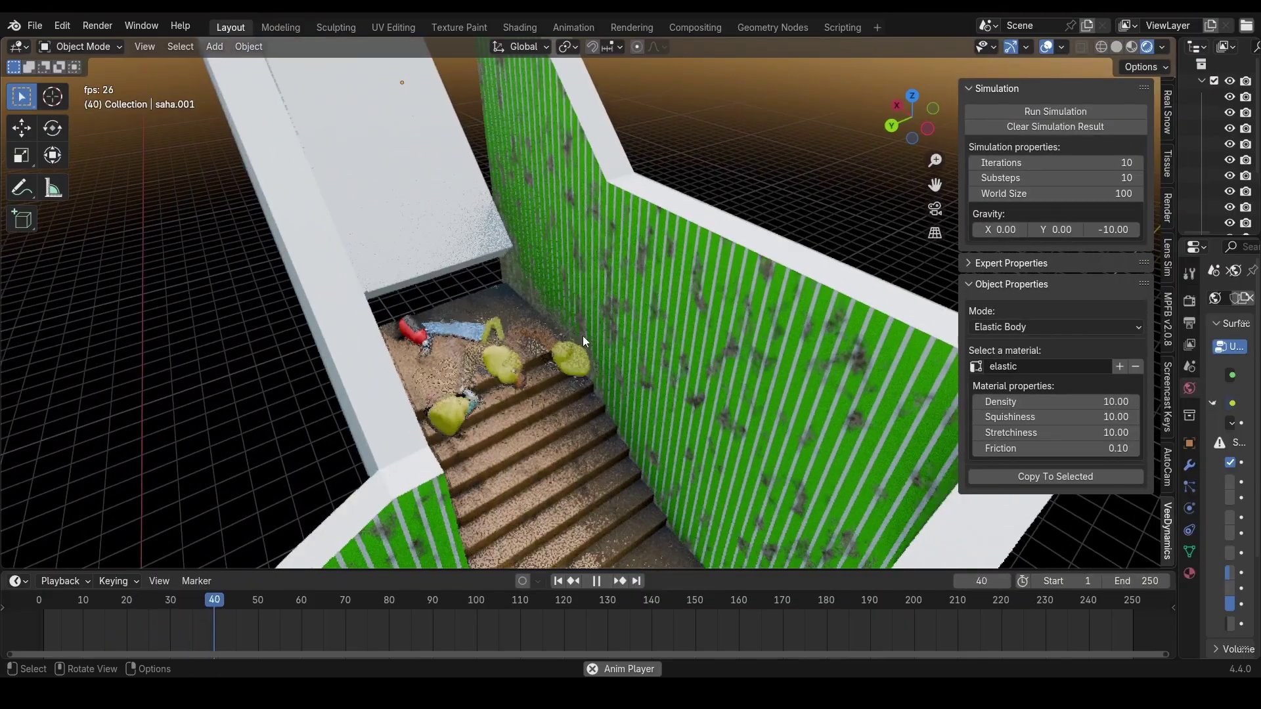
# Step: Orbit the stairwell from a top-down view to looking down the staircase
pyautogui.moveTo(582, 337); pyautogui.dragTo(598, 437, button='middle')
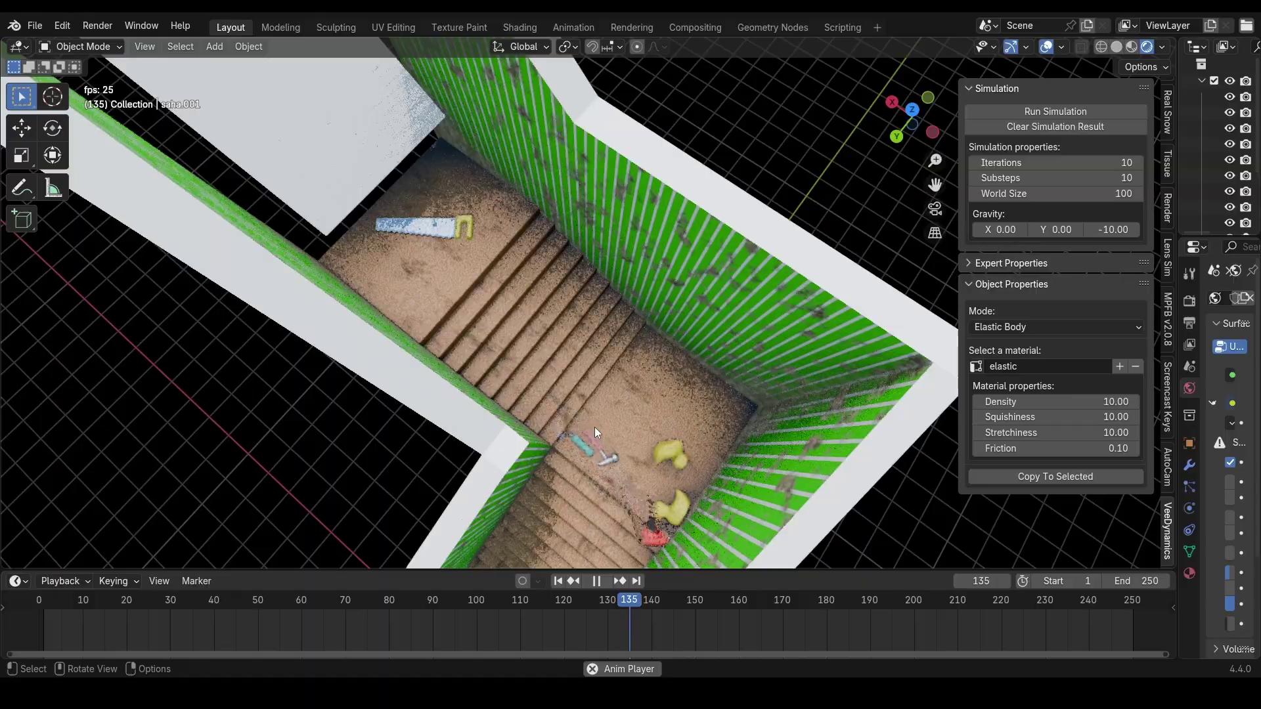
pyautogui.moveTo(594, 426); pyautogui.dragTo(641, 242, button='middle')
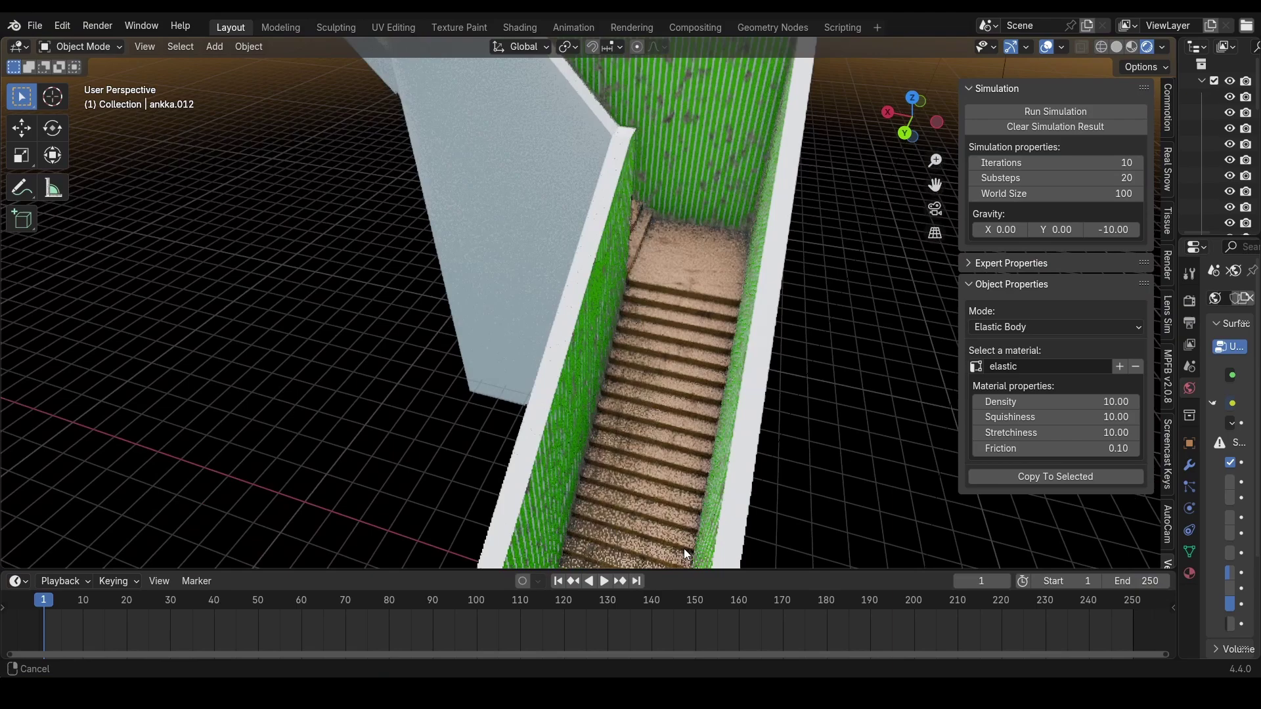
# Step: Orbit the stair scene toward its bottom corner
pyautogui.moveTo(684, 549); pyautogui.dragTo(578, 388, button='middle')
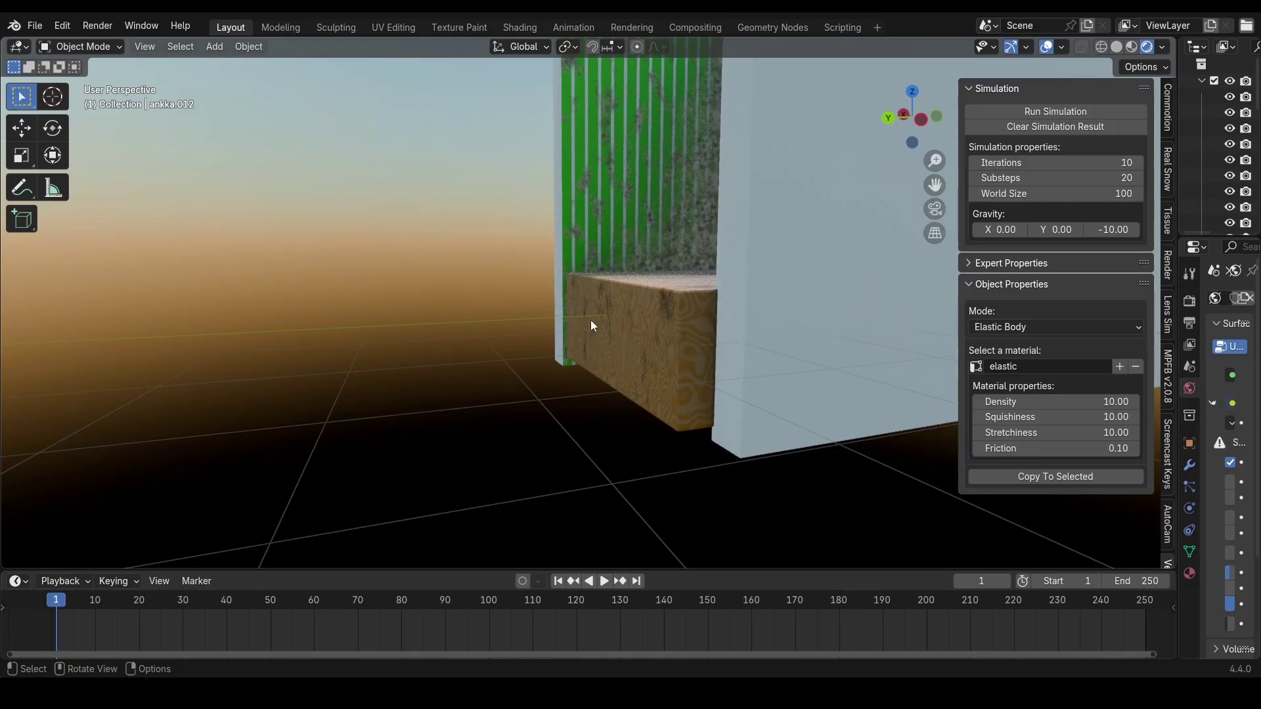
# Step: Add a cube at the bottom stair corner and flatten it into a wall
pyautogui.moveTo(618, 282); pyautogui.dragTo(561, 352, button='middle')
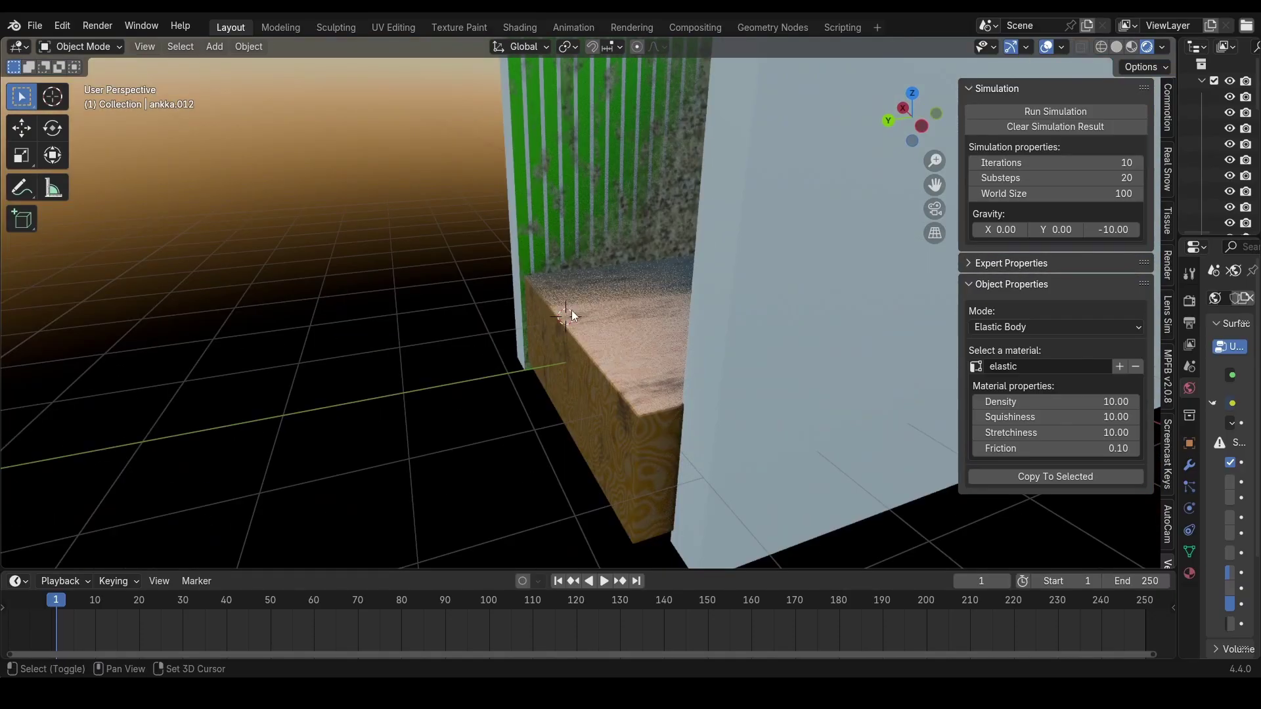
pyautogui.hotkey('shift', 'a')
pyautogui.moveTo(499, 326)
pyautogui.click(618, 339)
pyautogui.moveTo(642, 335); pyautogui.dragTo(796, 407, button='middle')
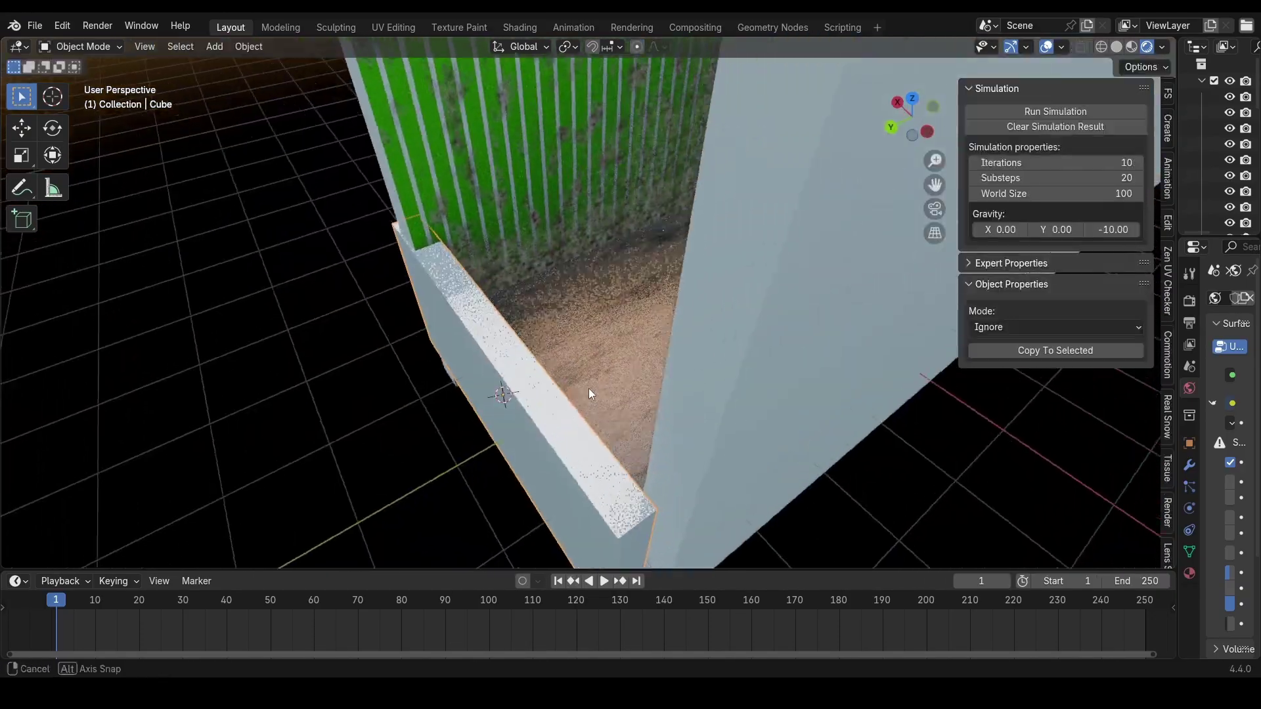
pyautogui.moveTo(588, 388)
pyautogui.mouseDown(button='middle')
pyautogui.moveTo(569, 464)
pyautogui.moveTo(615, 351)
pyautogui.moveTo(606, 381)
pyautogui.mouseUp(button='middle')
# Step: Make the flattened cube a collider using the existing 'collider' material
pyautogui.click(992, 379)
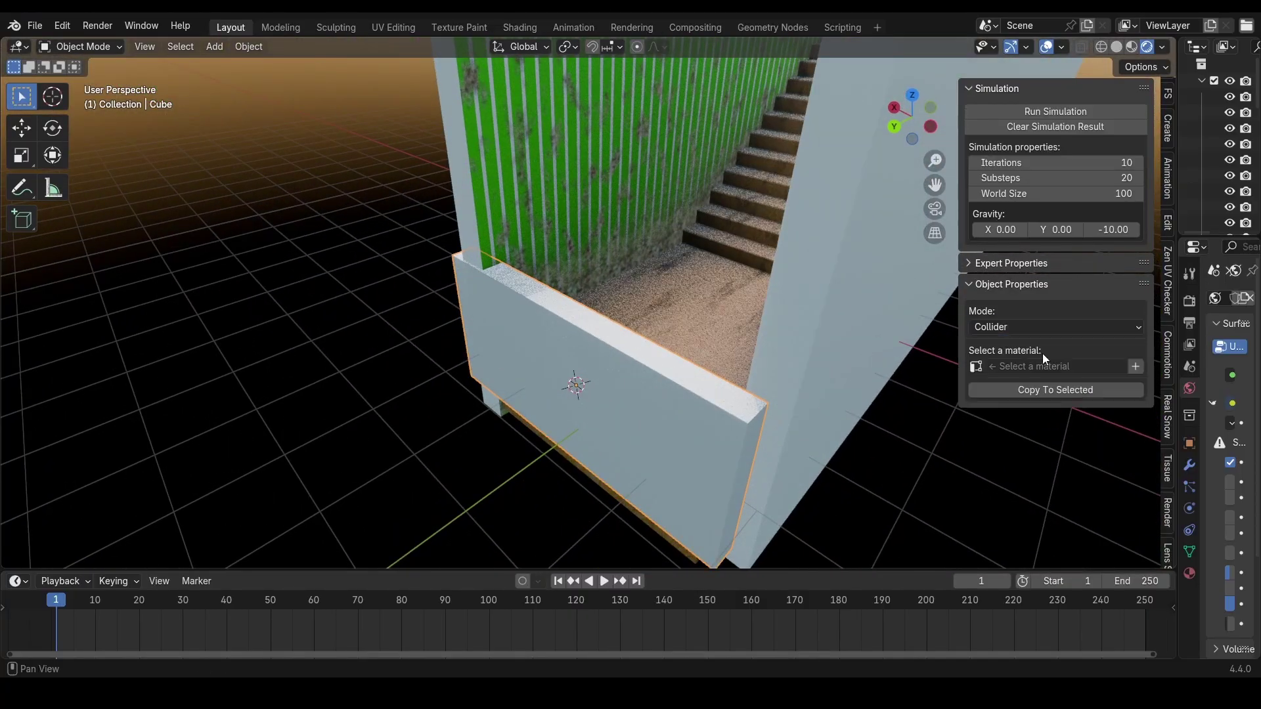
pyautogui.click(976, 367)
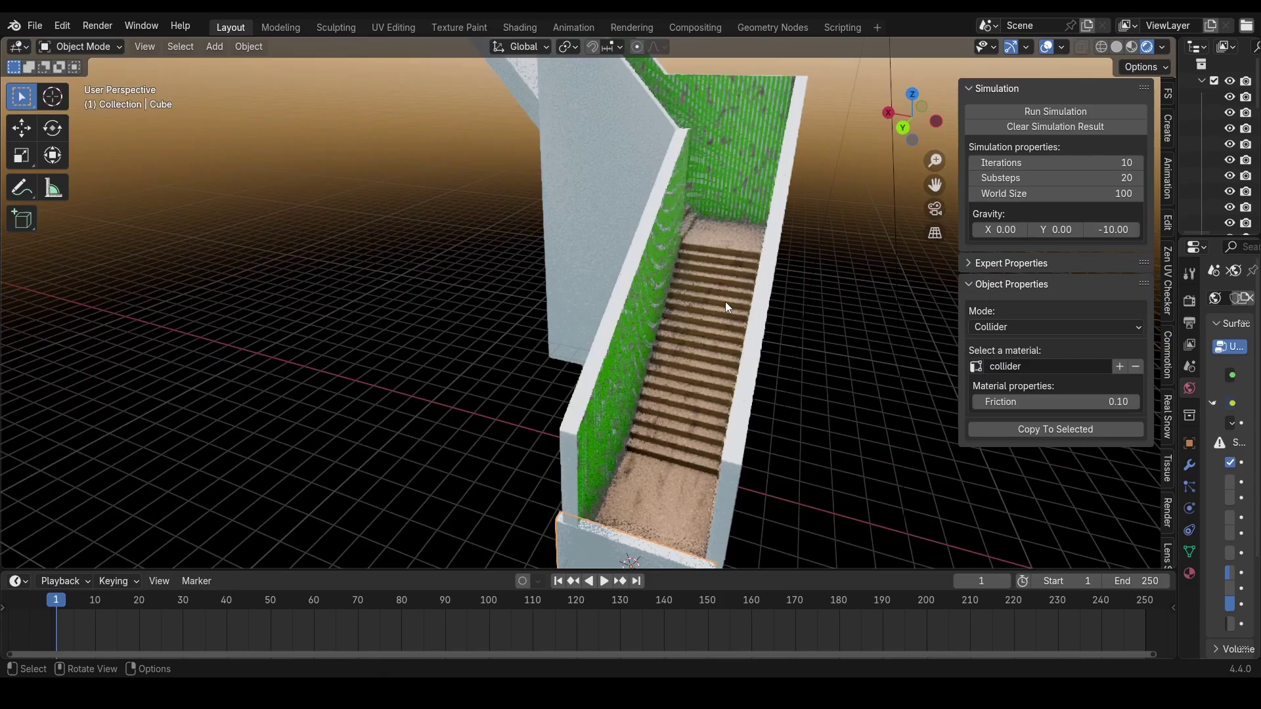
pyautogui.moveTo(726, 301); pyautogui.dragTo(741, 253, button='middle')
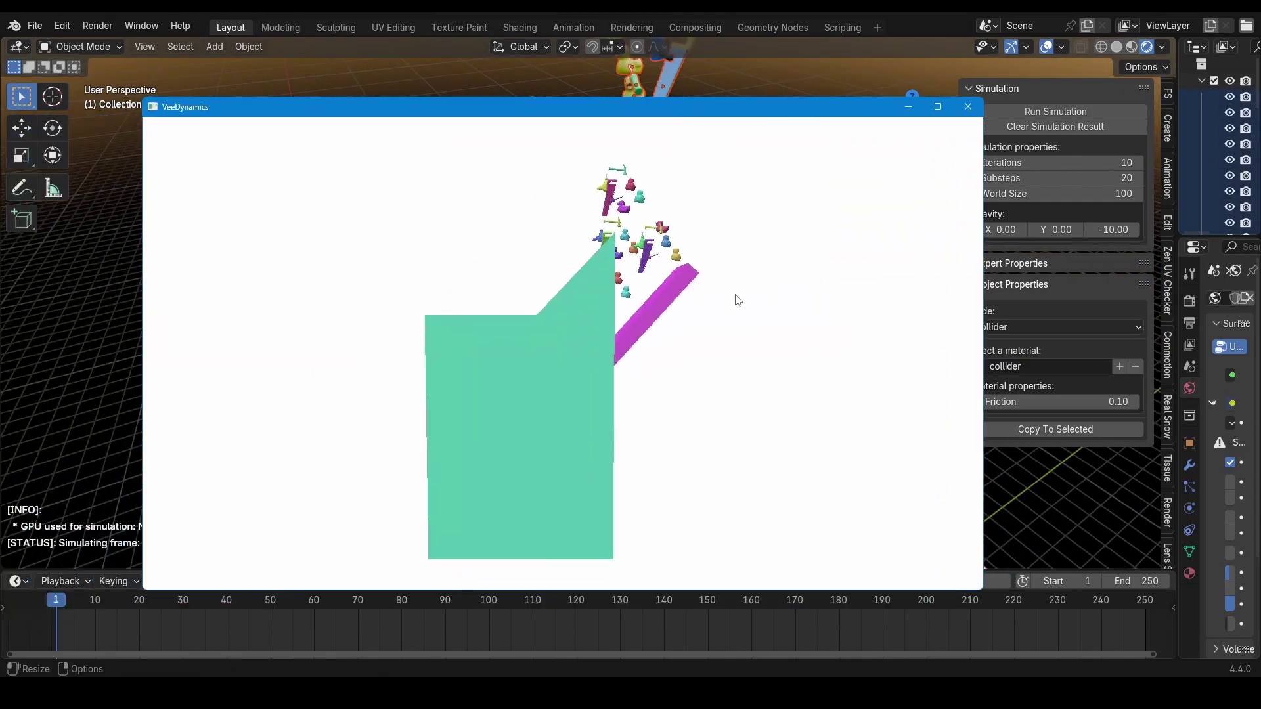
# Step: Orbit the simulation preview to follow the ducks and tools falling toward the stairs
pyautogui.moveTo(665, 335); pyautogui.dragTo(641, 262)
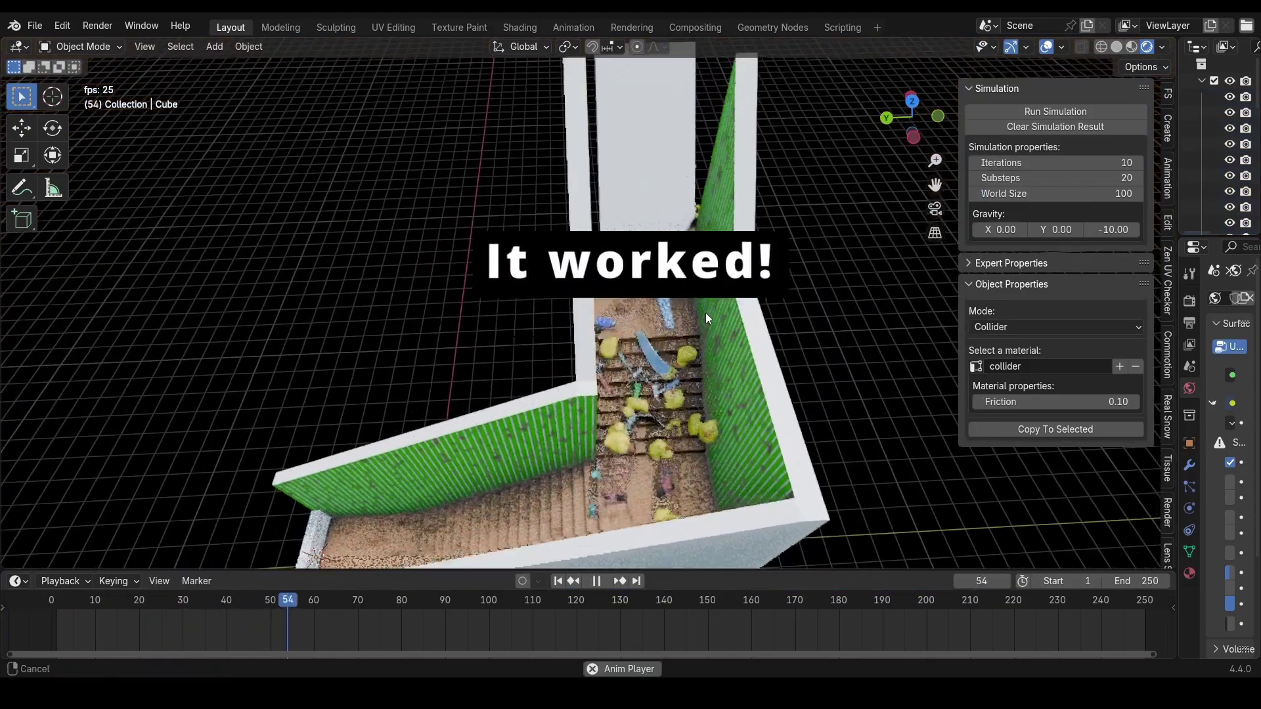
pyautogui.moveTo(705, 318); pyautogui.dragTo(681, 256, button='middle')
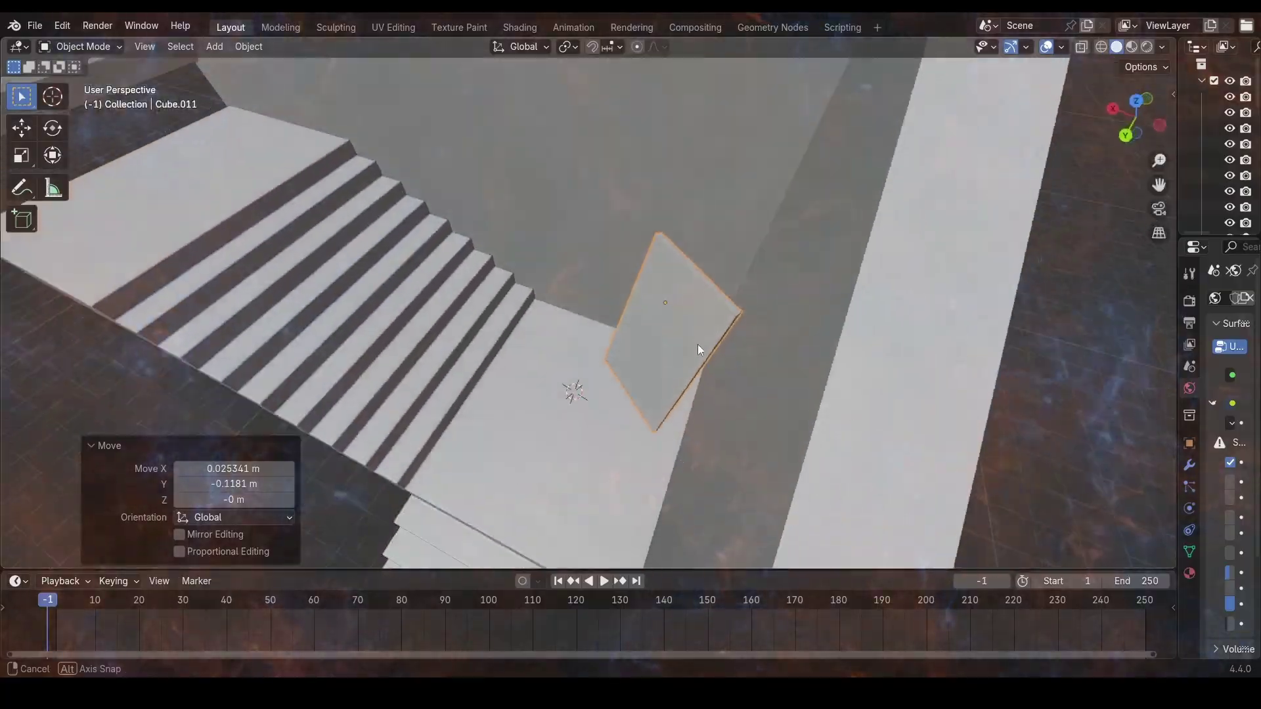
# Step: Find the ducks and tools overlapping others in the pile and delete them
pyautogui.moveTo(697, 344); pyautogui.dragTo(1116, 102, button='middle')
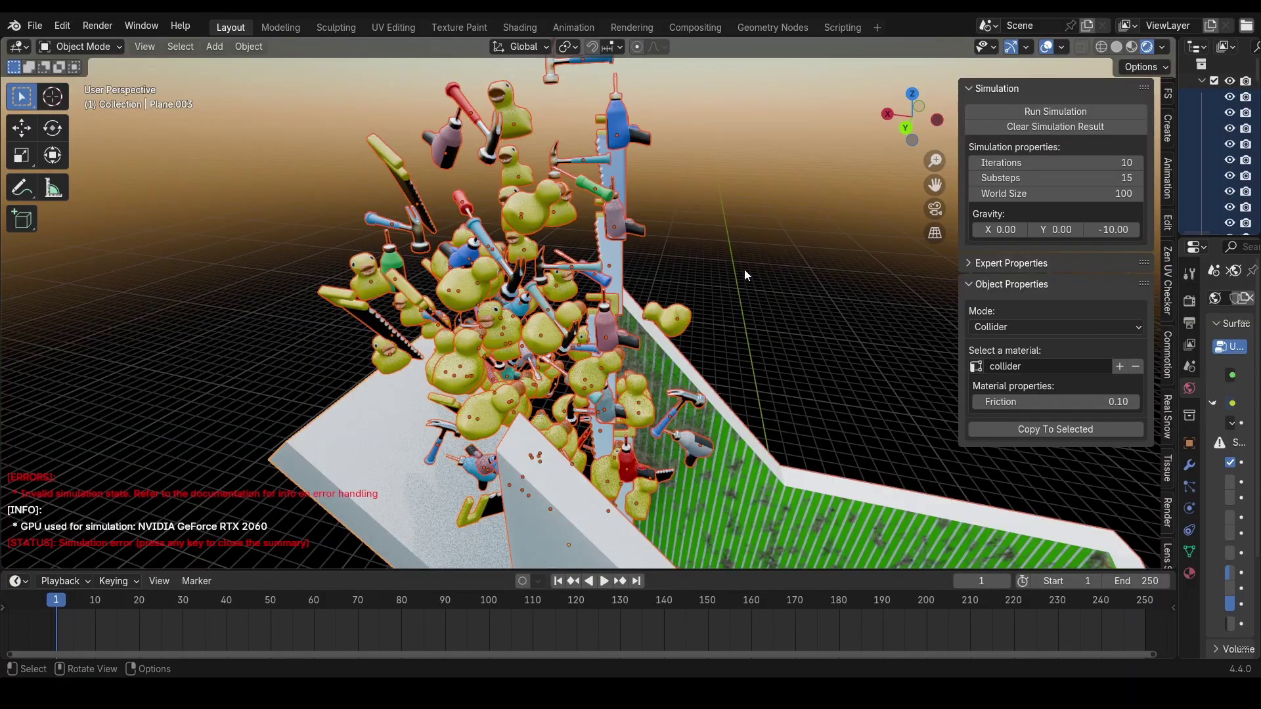
pyautogui.moveTo(744, 269); pyautogui.dragTo(703, 250, button='middle')
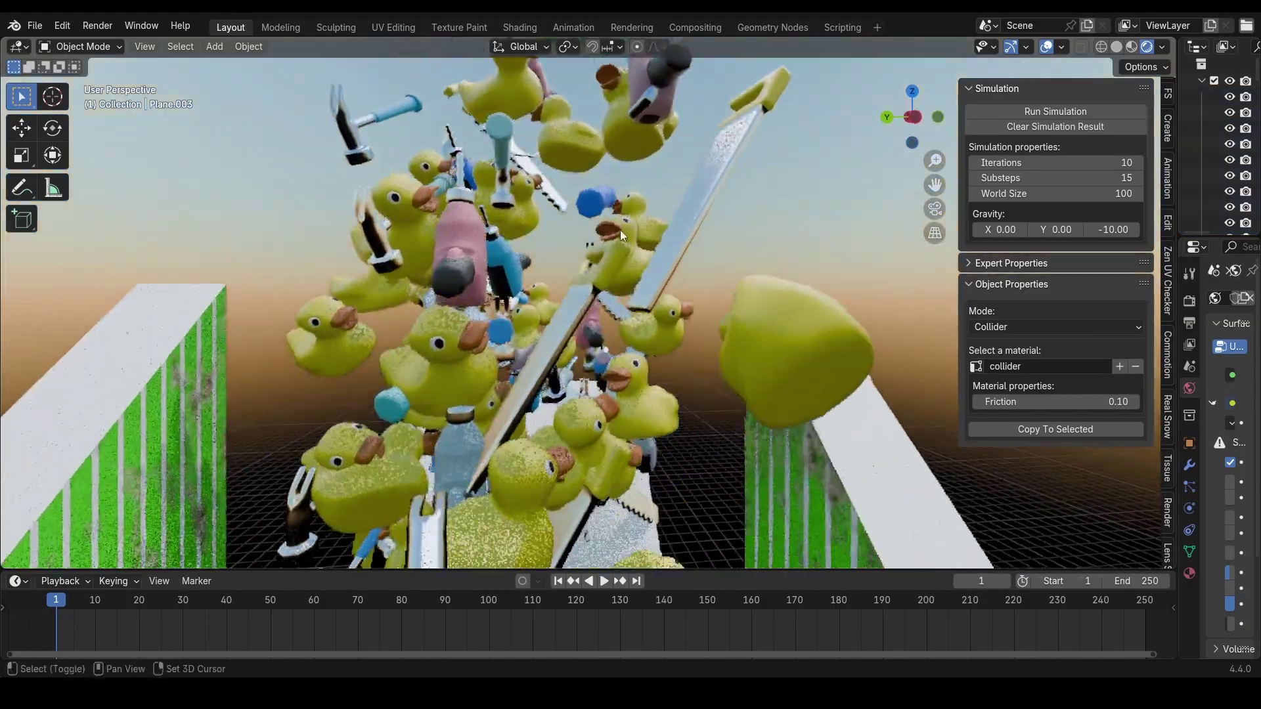
pyautogui.moveTo(619, 230); pyautogui.dragTo(572, 308, button='middle')
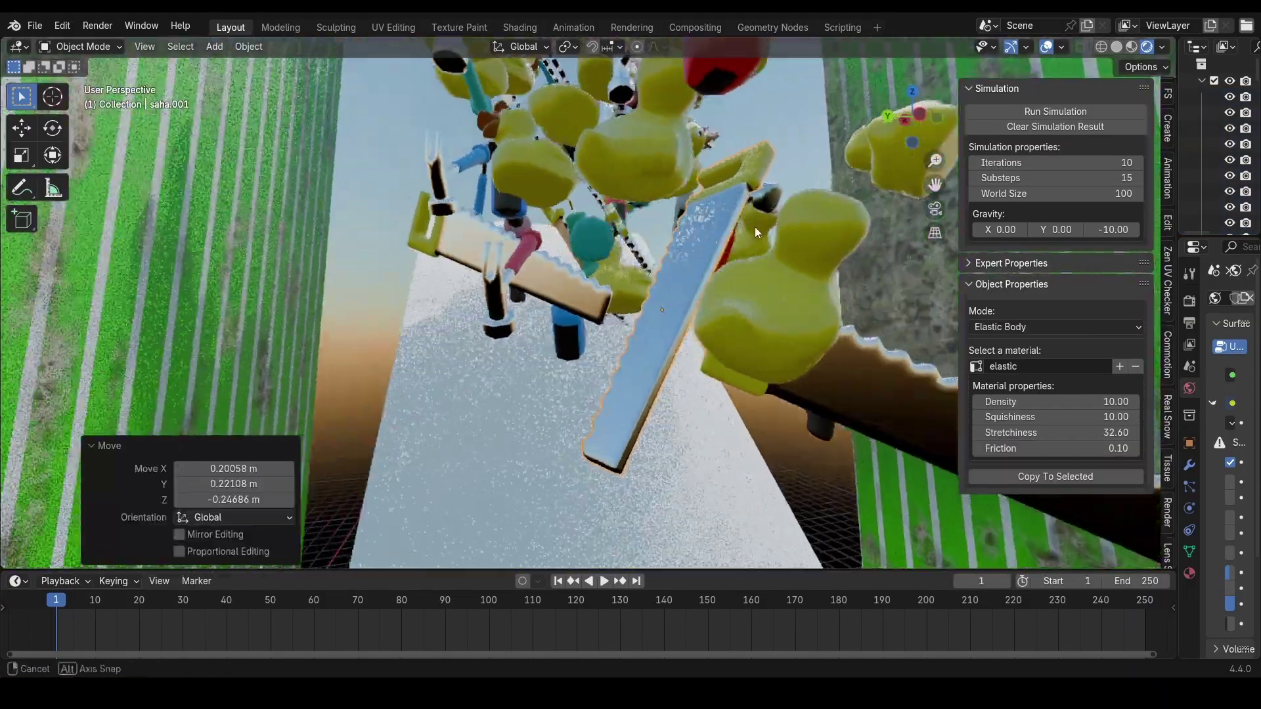
pyautogui.moveTo(754, 227); pyautogui.dragTo(683, 312, button='middle')
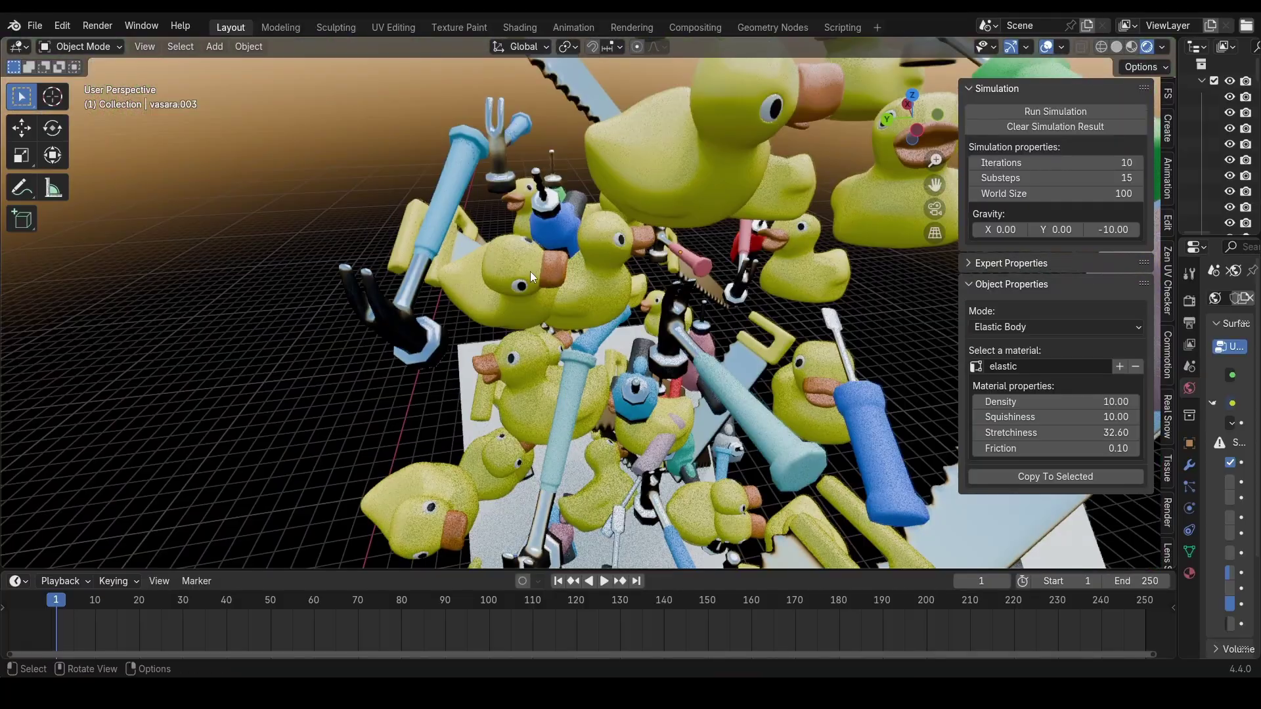
pyautogui.press('Delete')
pyautogui.moveTo(611, 284); pyautogui.dragTo(556, 306, button='middle')
pyautogui.click(554, 305)
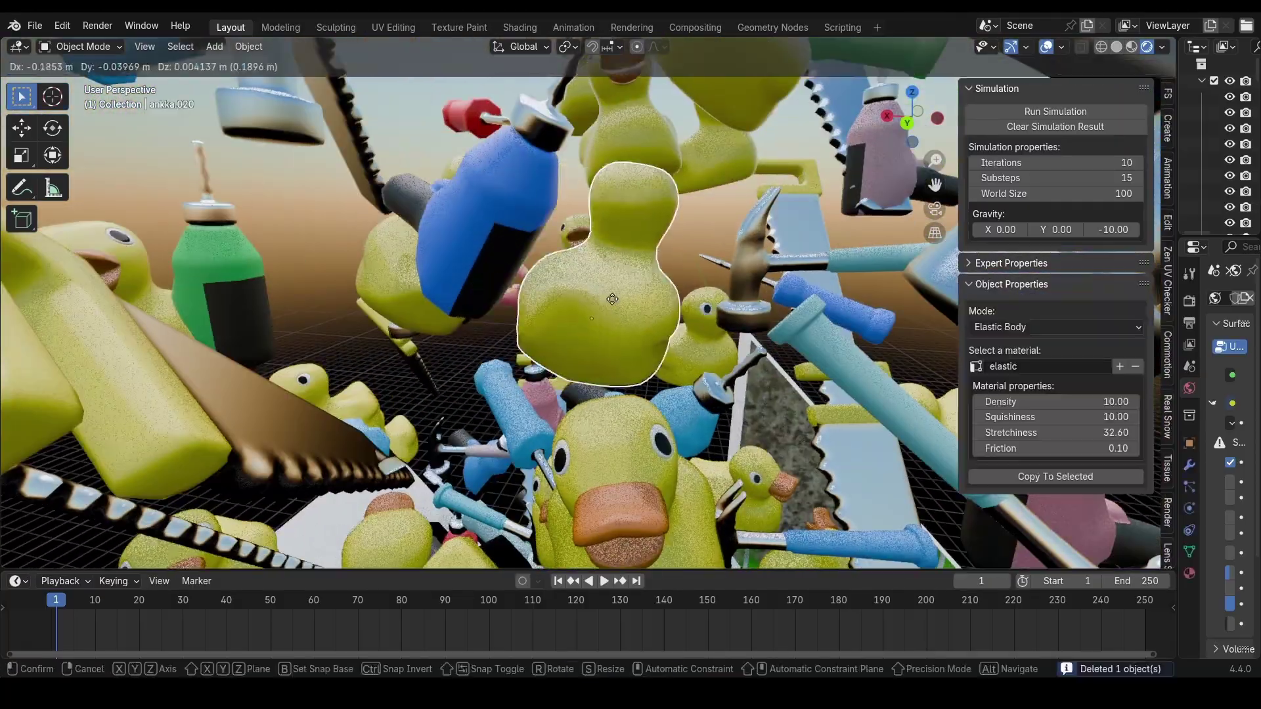
pyautogui.press('Delete')
pyautogui.click(539, 207)
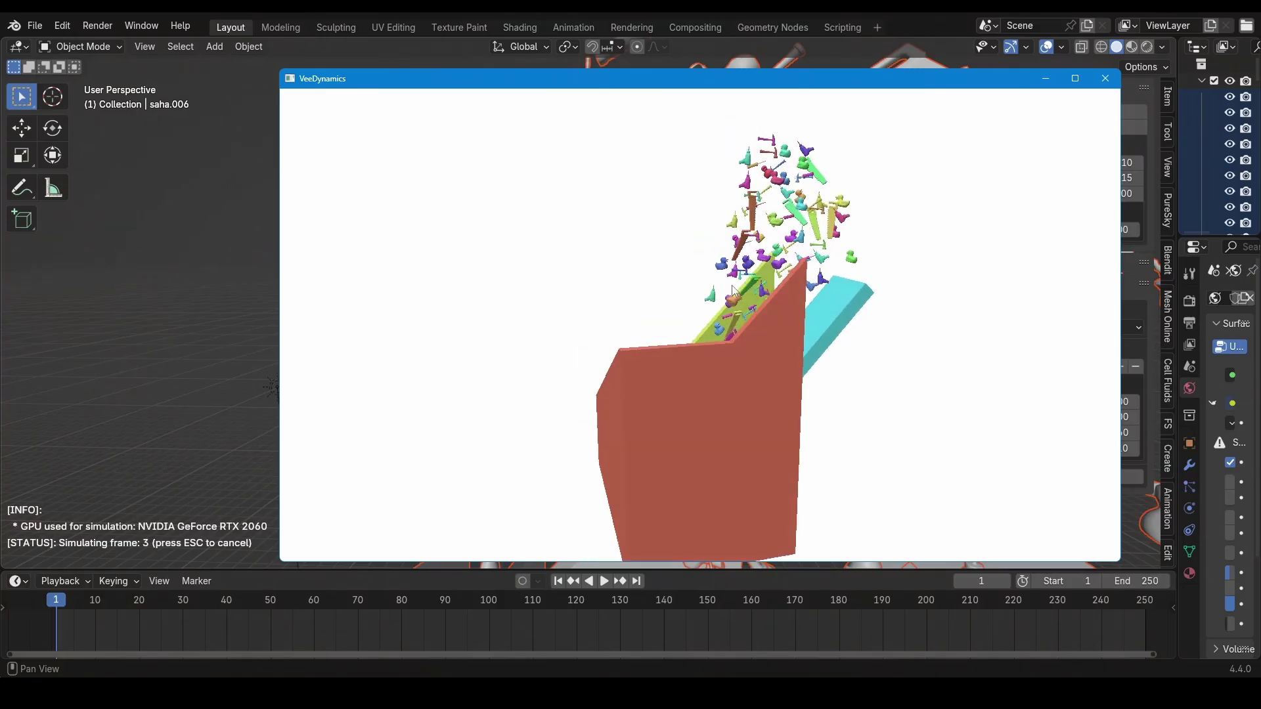
# Step: Orbit the VeeDynamics preview to higher angles as the ducks and tools fall down the stairwell
pyautogui.moveTo(772, 307); pyautogui.dragTo(819, 291)
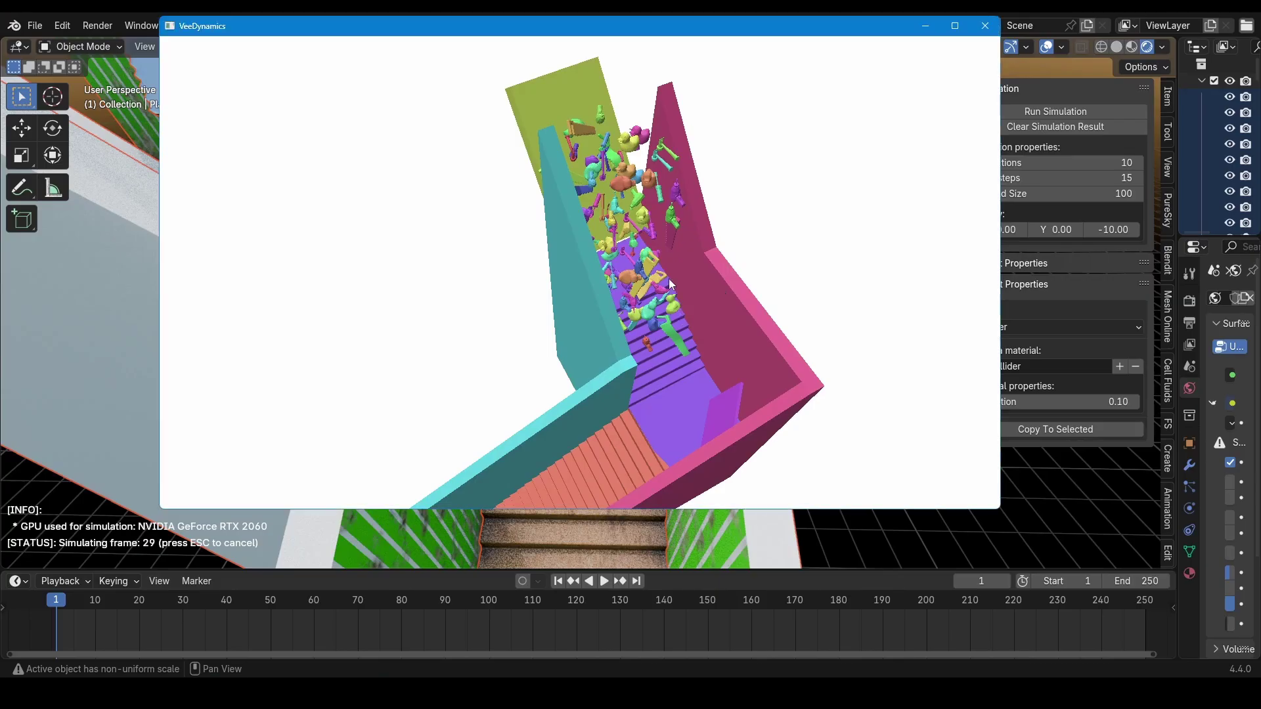
pyautogui.moveTo(688, 327); pyautogui.dragTo(645, 258)
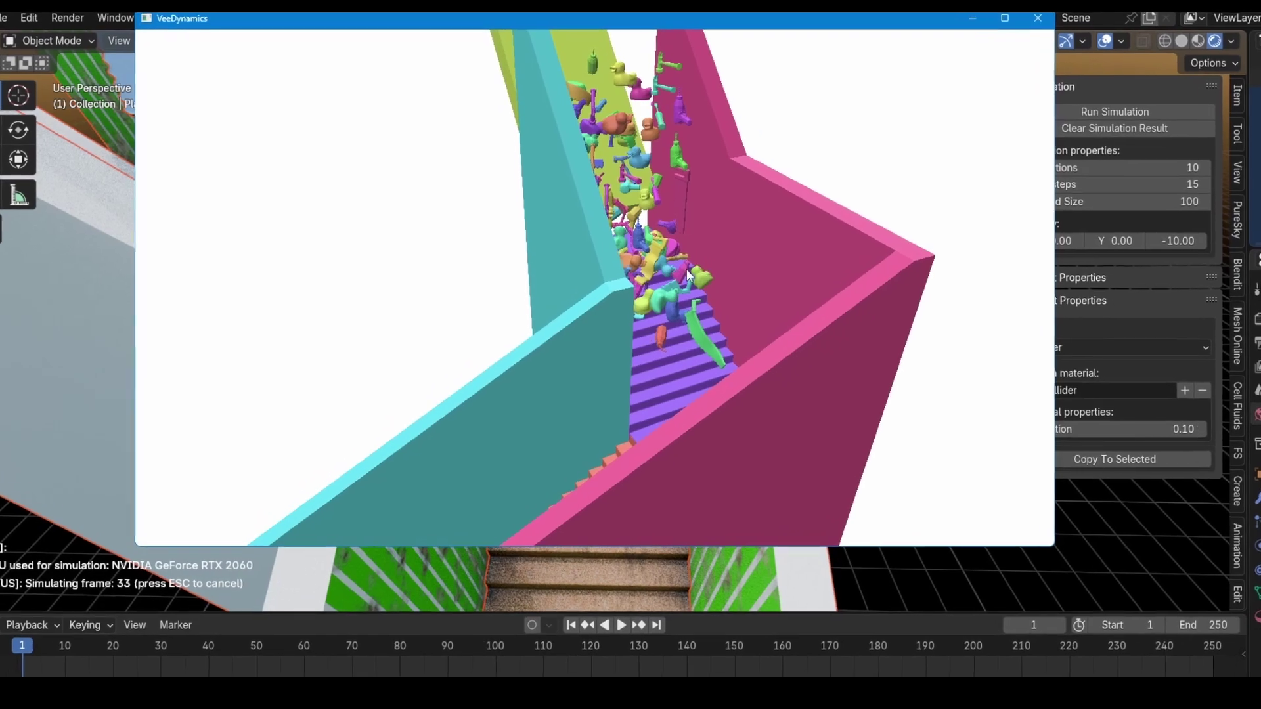
pyautogui.scroll(5, 722, 279)
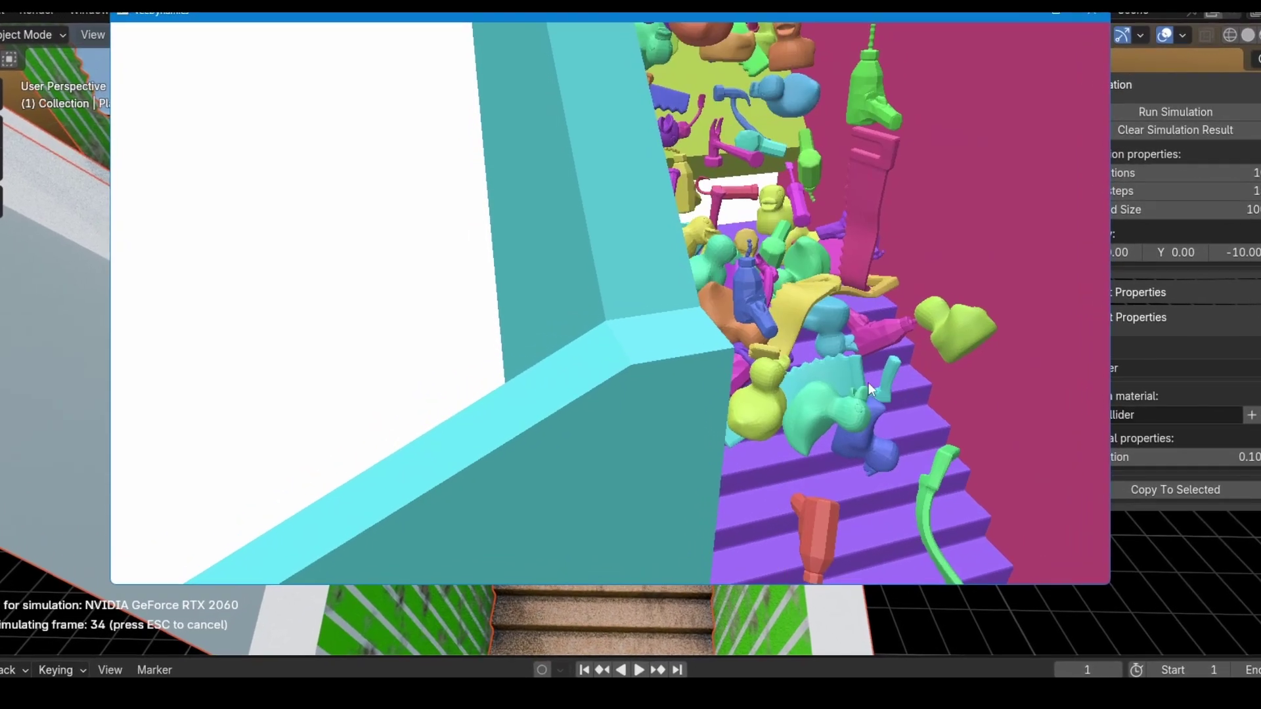
pyautogui.moveTo(867, 382); pyautogui.dragTo(805, 279)
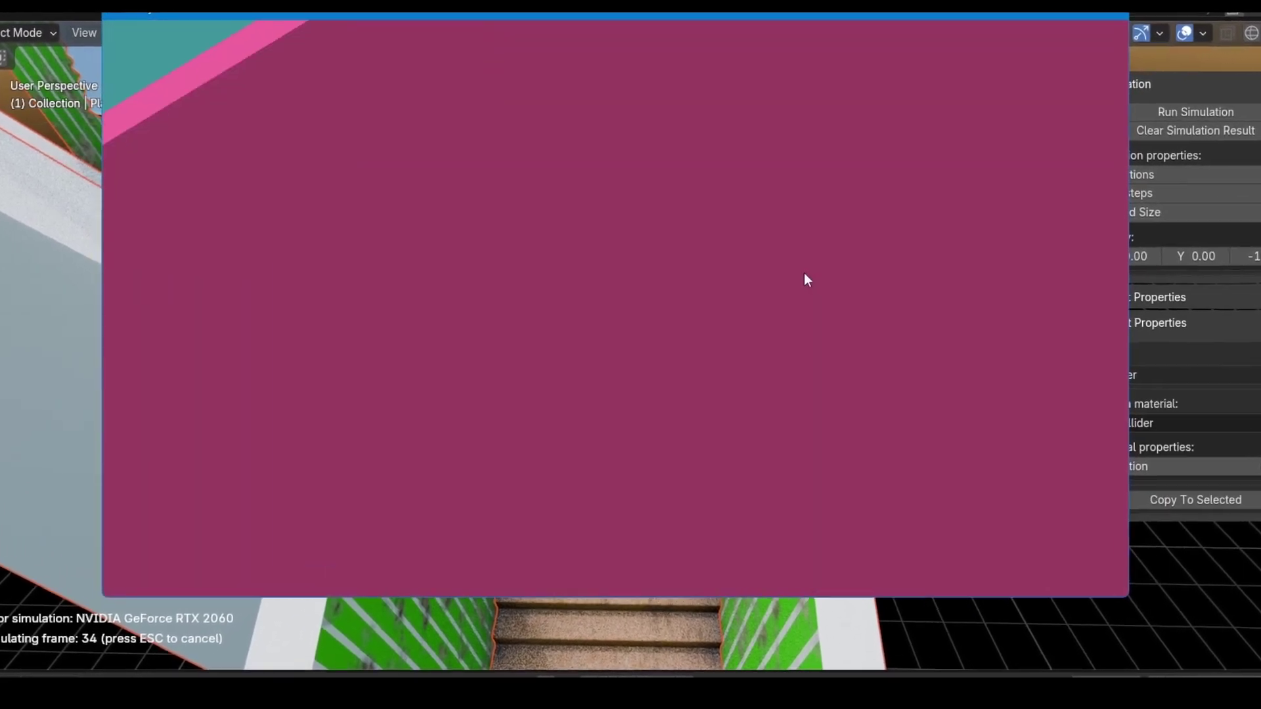
pyautogui.scroll(-3, 789, 309)
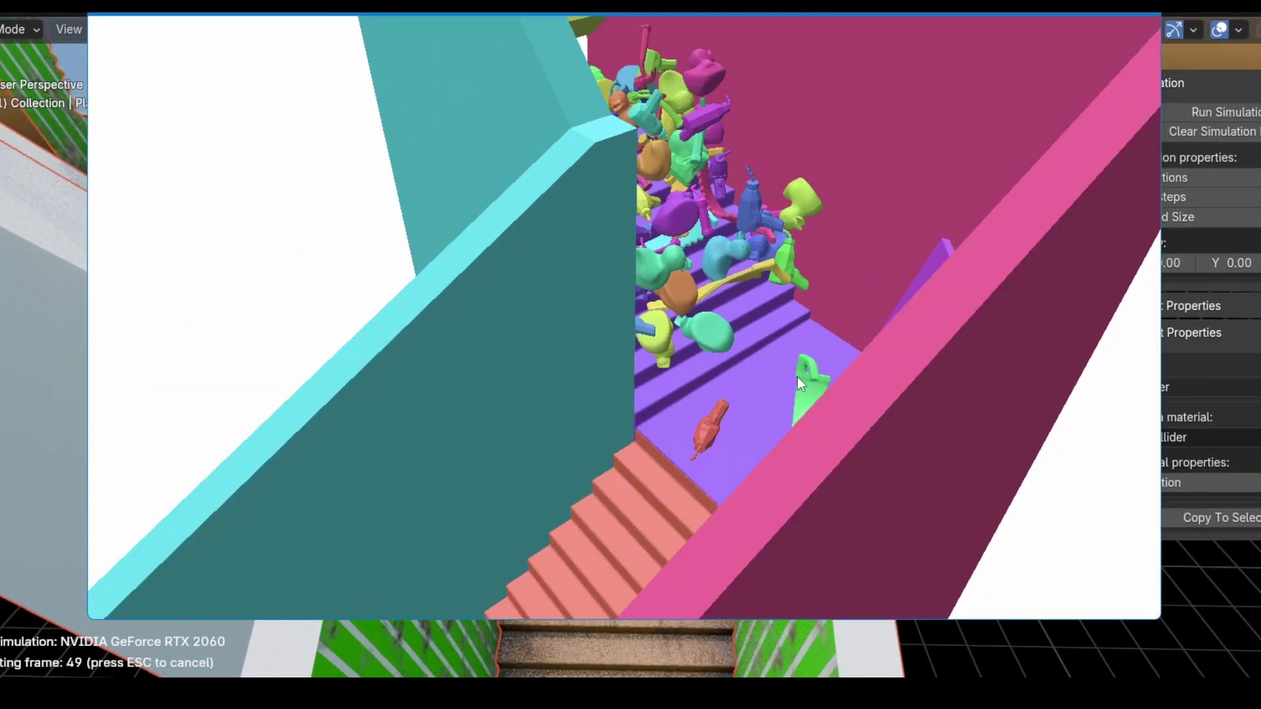
pyautogui.moveTo(665, 430); pyautogui.dragTo(598, 300)
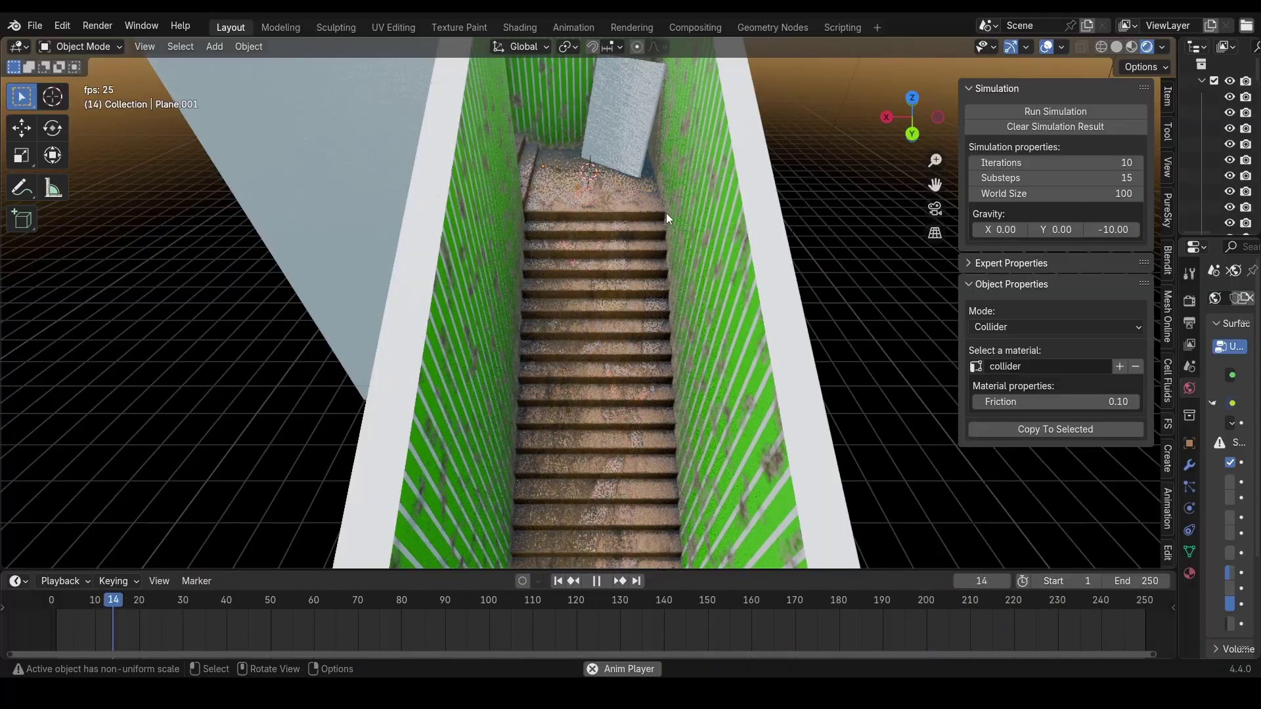
# Step: Delete the two stray objects and look around the desk for more strays
pyautogui.moveTo(644, 200); pyautogui.dragTo(679, 133, button='middle')
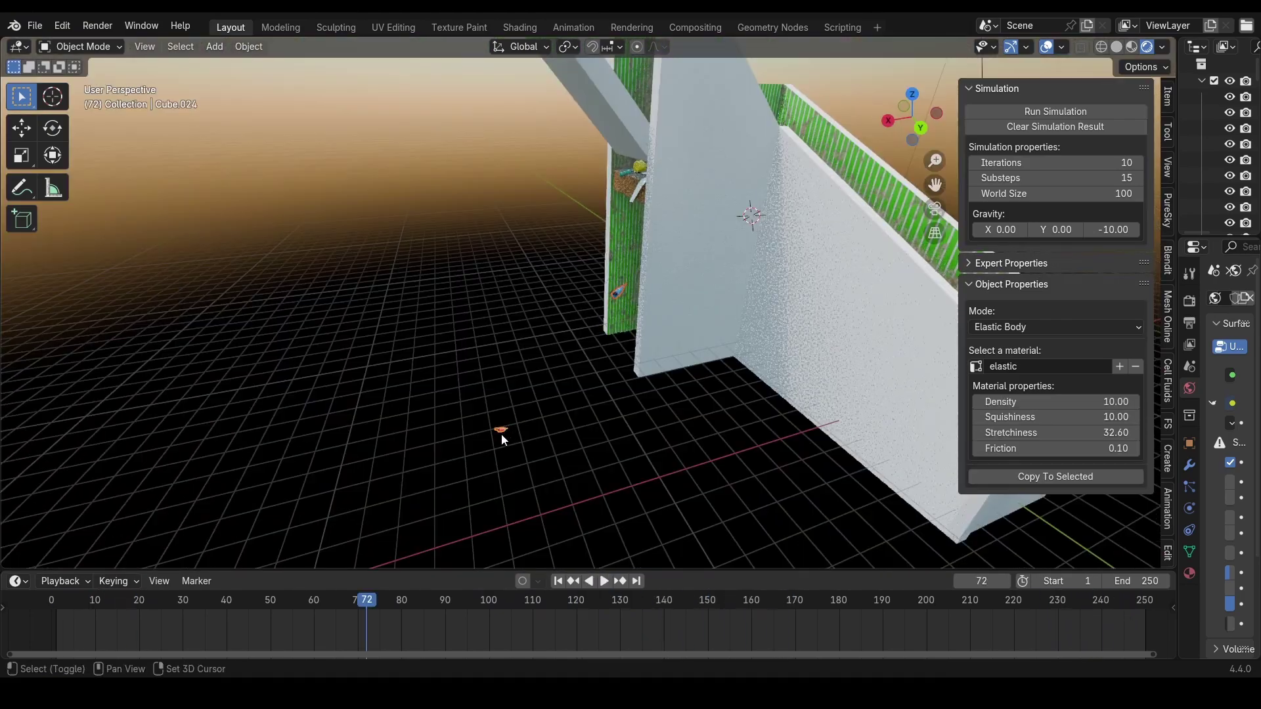
pyautogui.click(506, 433)
pyautogui.moveTo(742, 242); pyautogui.dragTo(671, 232, button='middle')
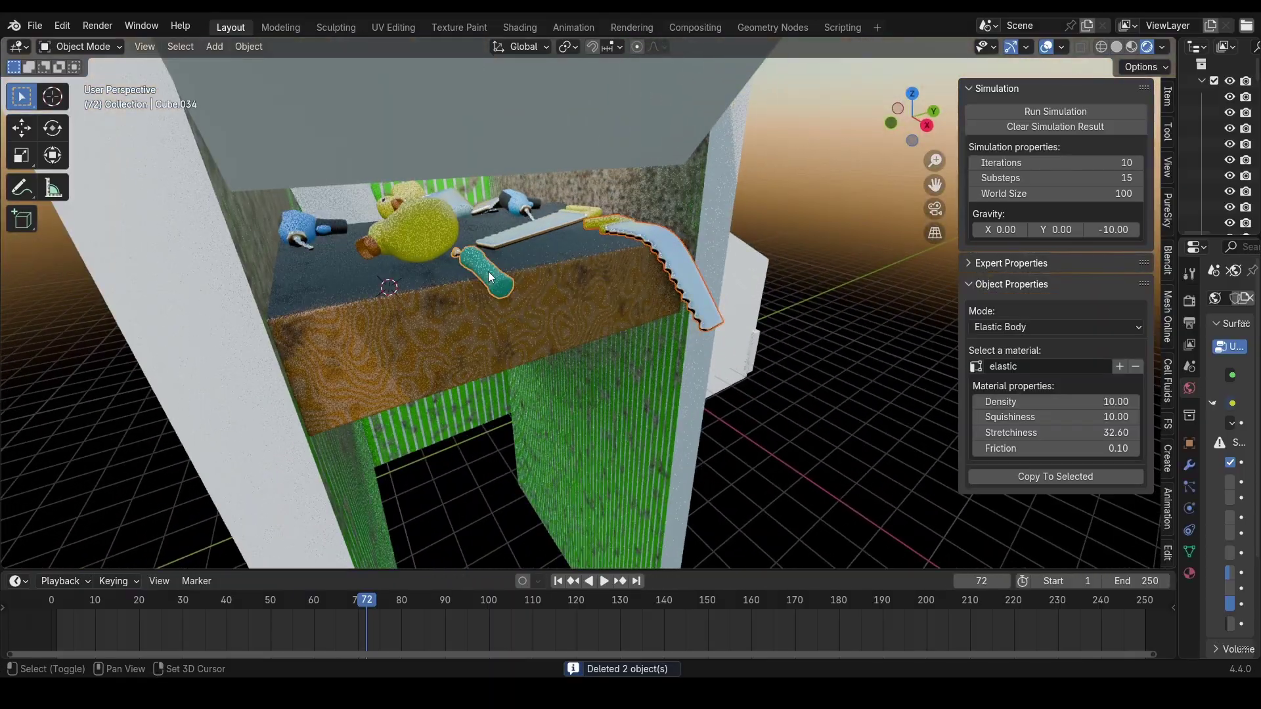
pyautogui.moveTo(502, 277); pyautogui.dragTo(568, 270, button='middle')
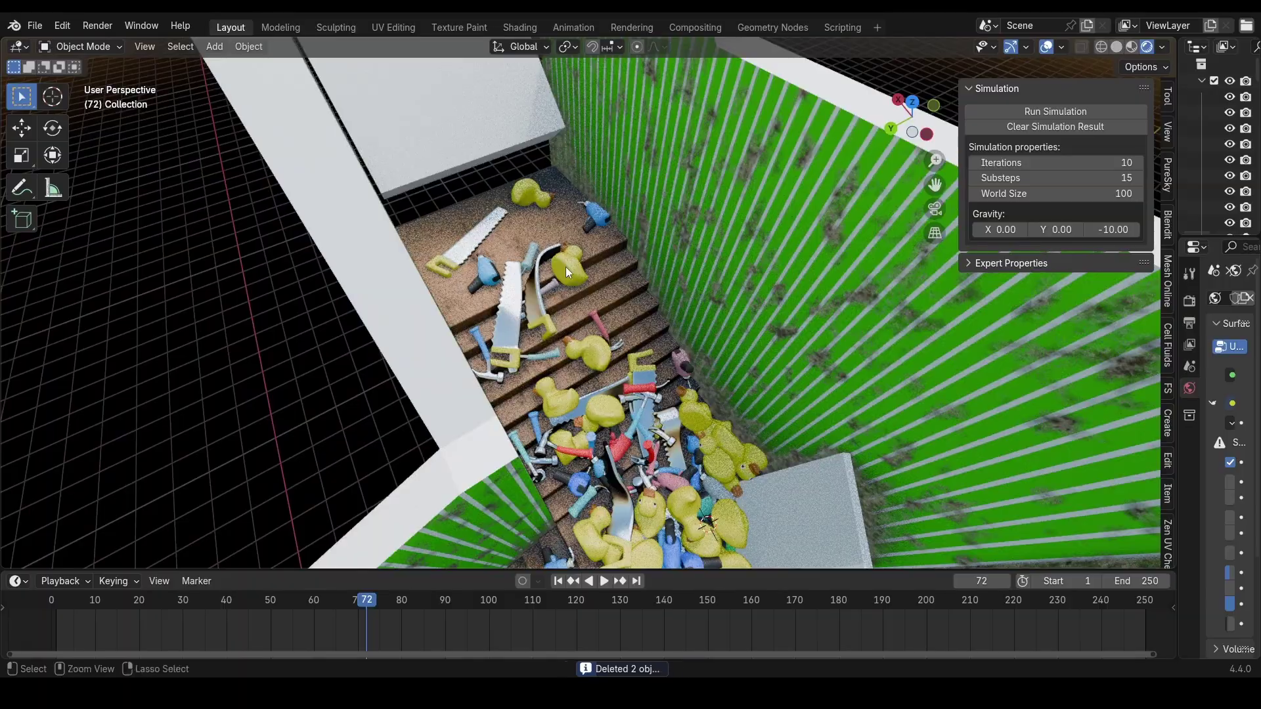
# Step: Close in on the toy pile beside the white wall and select the duck ankka.040
pyautogui.moveTo(645, 392); pyautogui.dragTo(525, 386, button='middle')
pyautogui.moveTo(663, 355); pyautogui.dragTo(685, 336, button='middle')
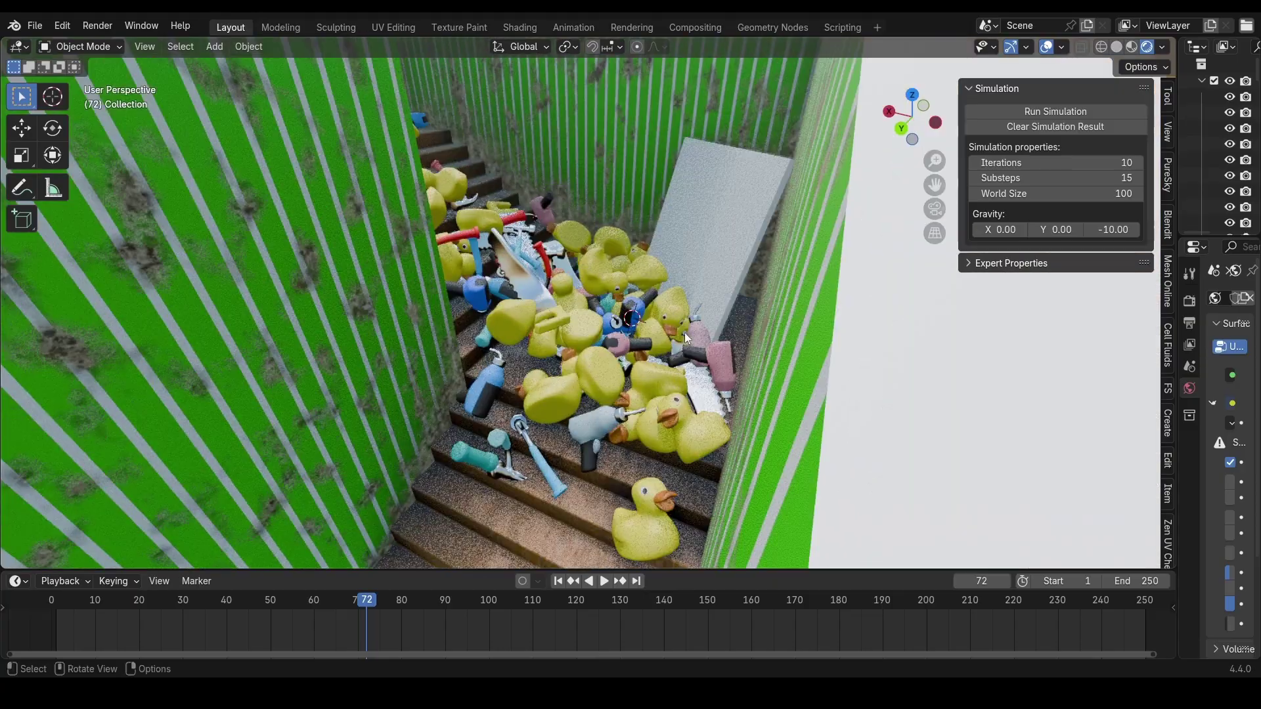
pyautogui.keyDown('shift'); pyautogui.moveTo(671, 401); pyautogui.dragTo(724, 314, button='middle'); pyautogui.keyUp('shift')
pyautogui.click(724, 315)
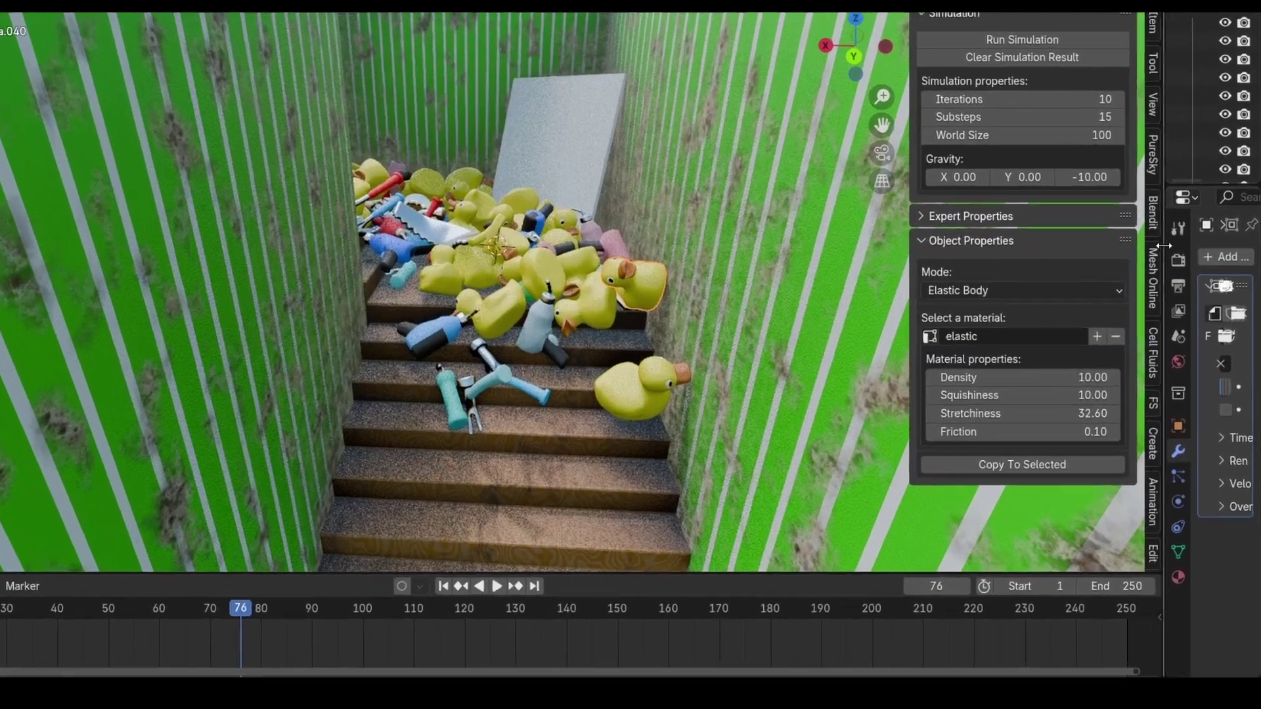
# Step: Widen the Properties editor and browse the Add Modifier list without adding anything
pyautogui.moveTo(1180, 466); pyautogui.dragTo(917, 275)
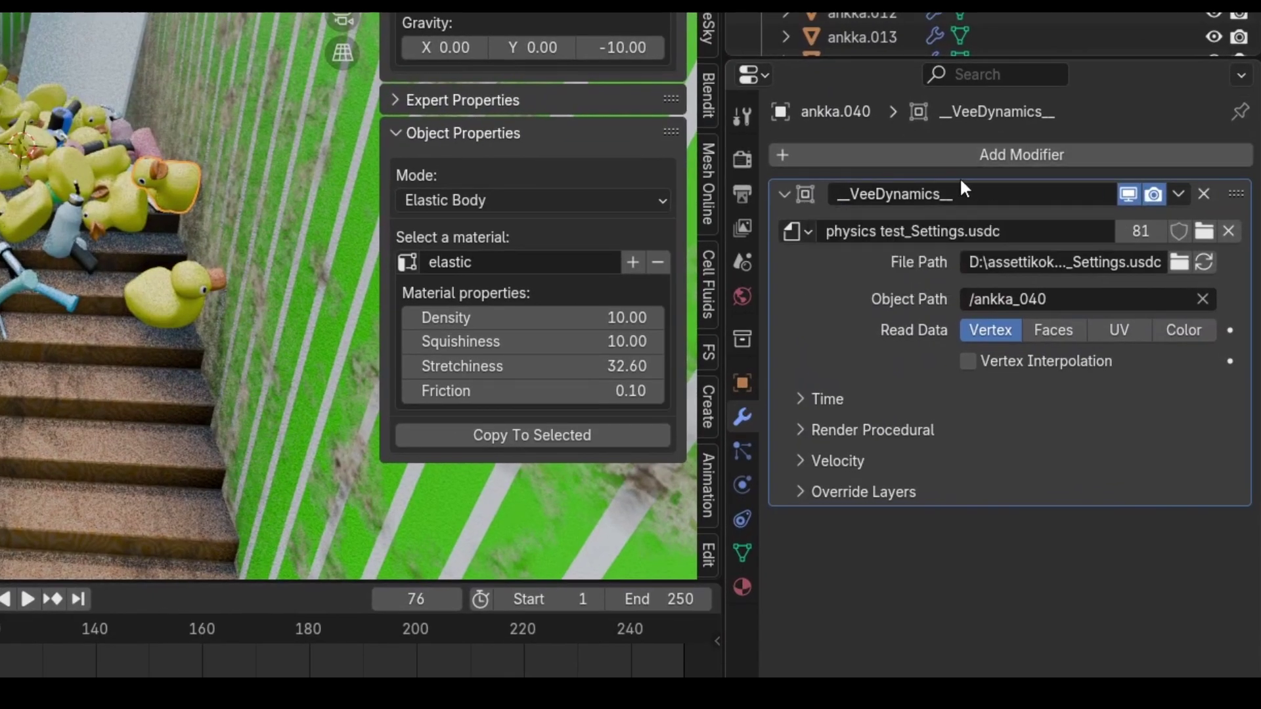
pyautogui.click(941, 155)
pyautogui.moveTo(874, 220)
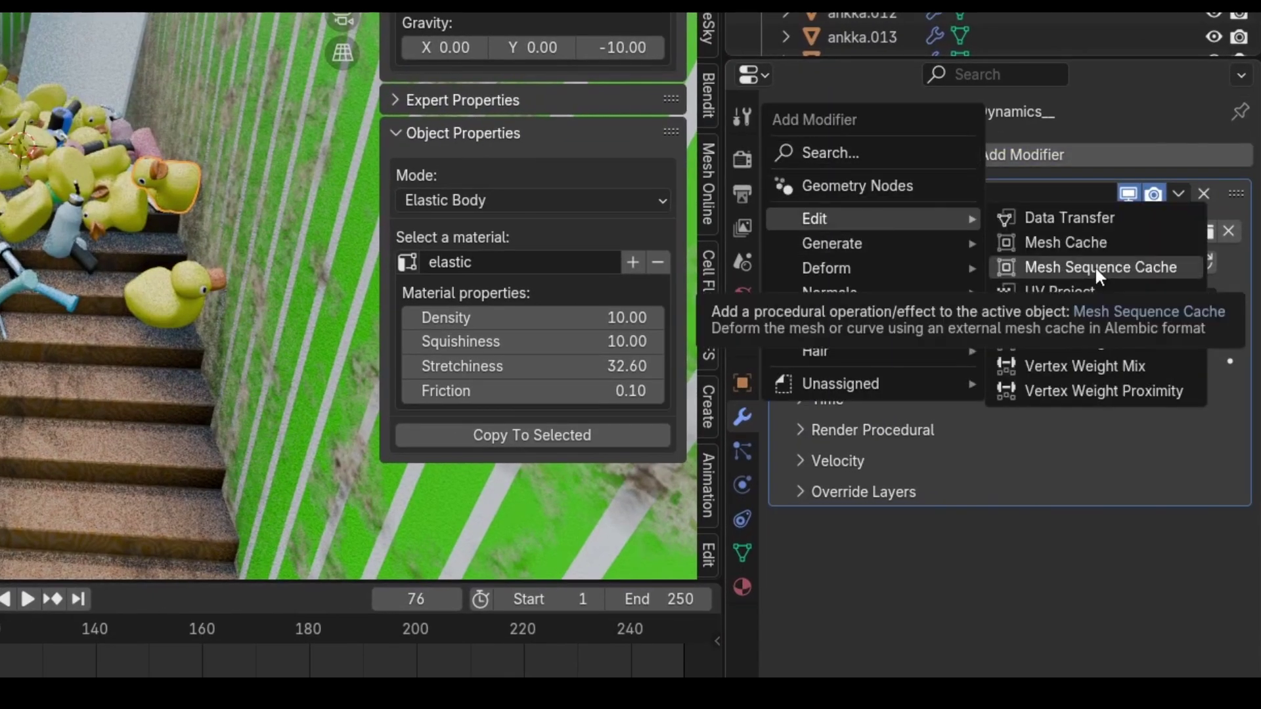
pyautogui.press('Escape')
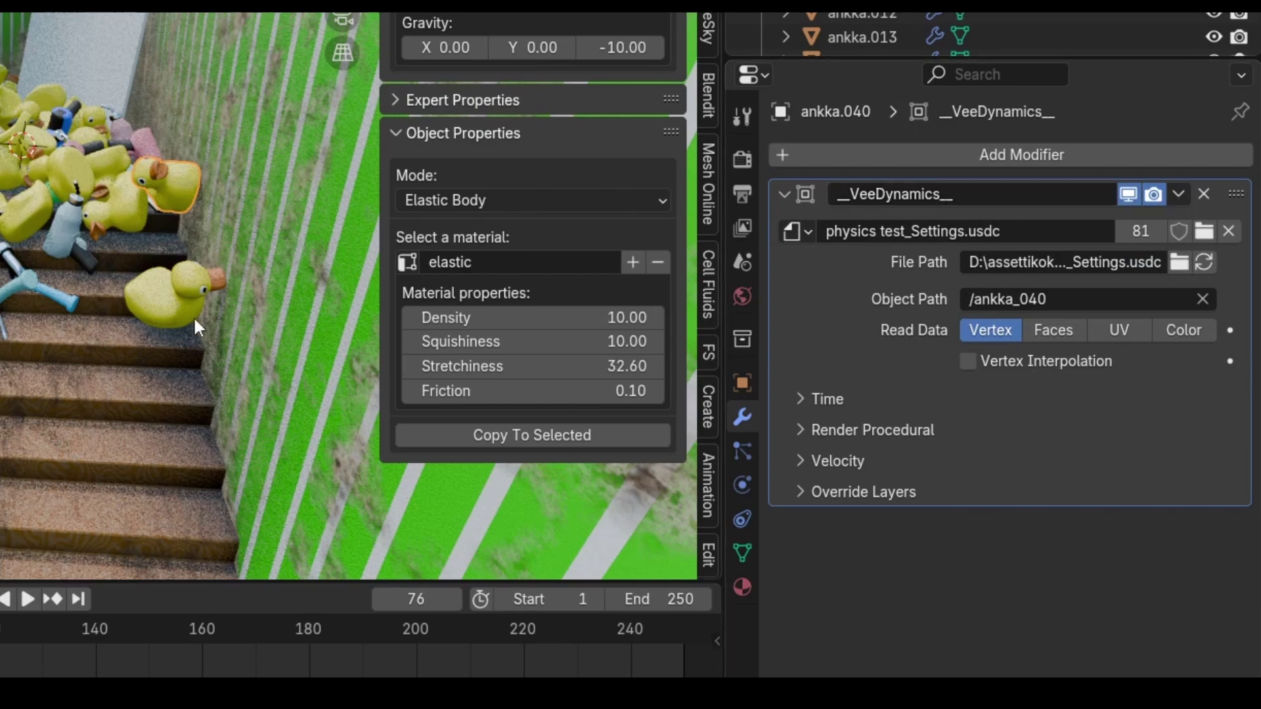
# Step: Collapse the viewport sidebar and expand Time Stretching in Output Properties
pyautogui.moveTo(381, 63); pyautogui.dragTo(772, 54)
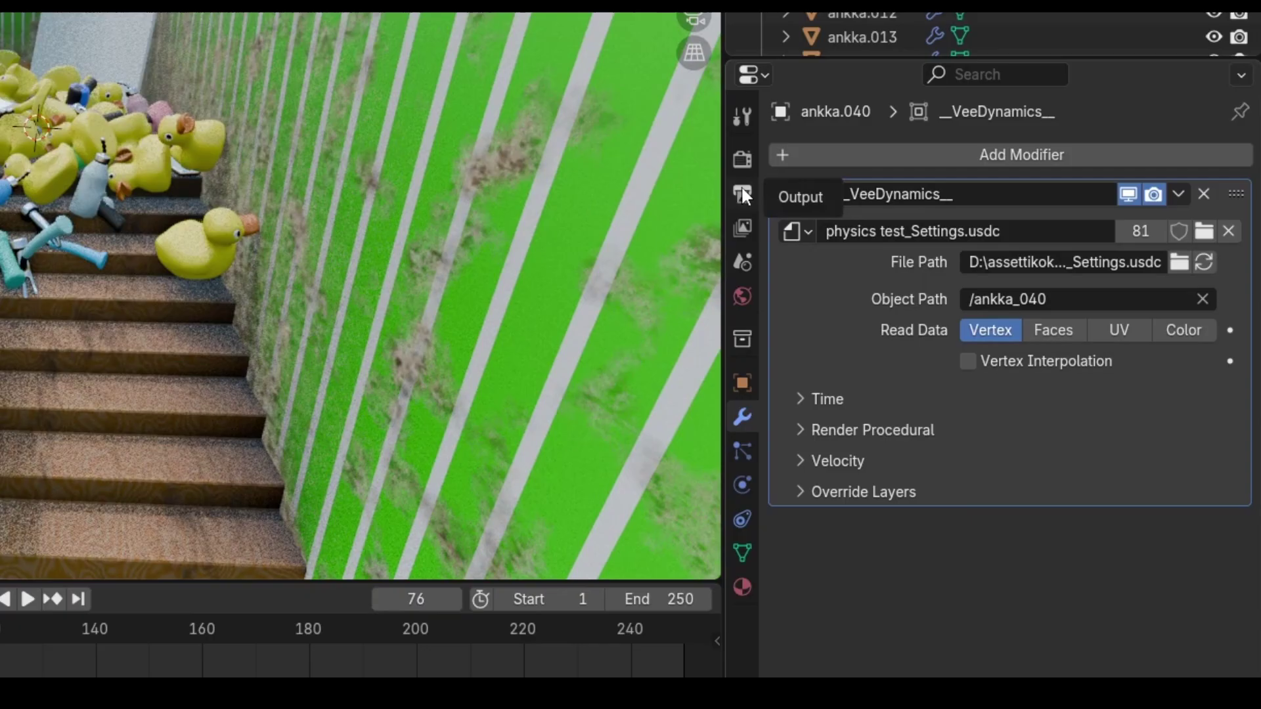
pyautogui.click(742, 189)
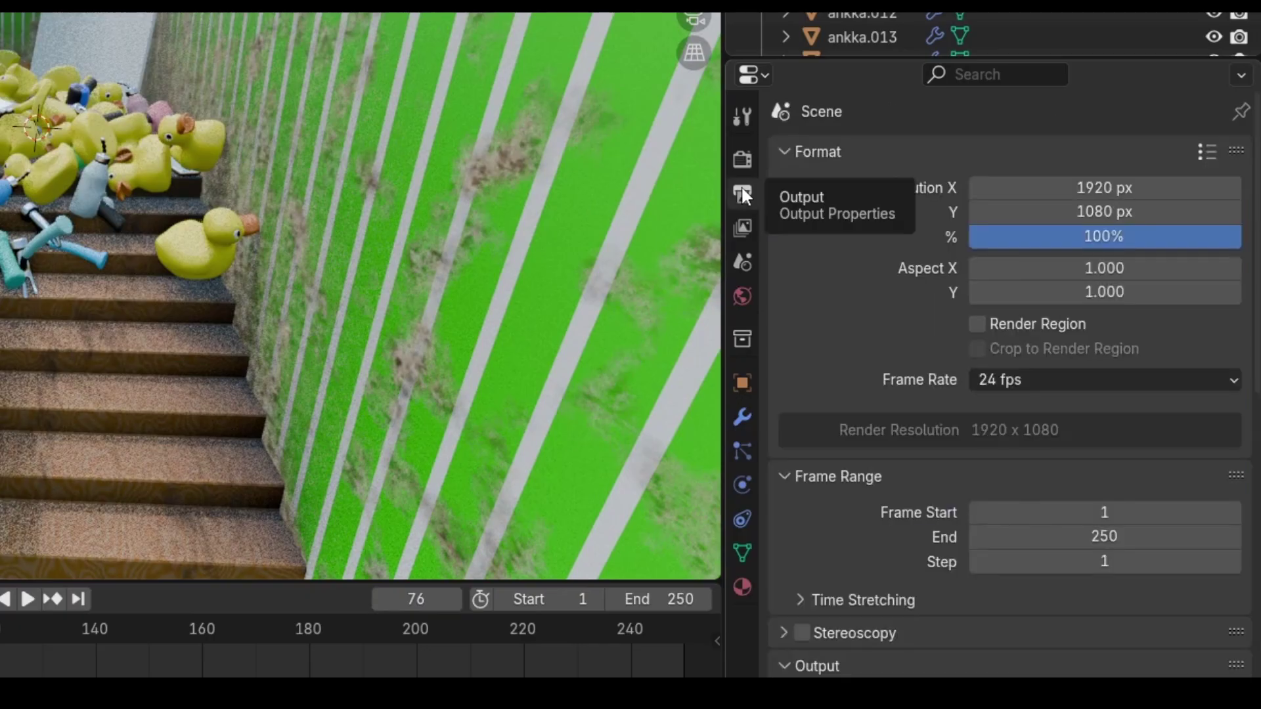
pyautogui.click(879, 599)
pyautogui.scroll(-2, 830, 602)
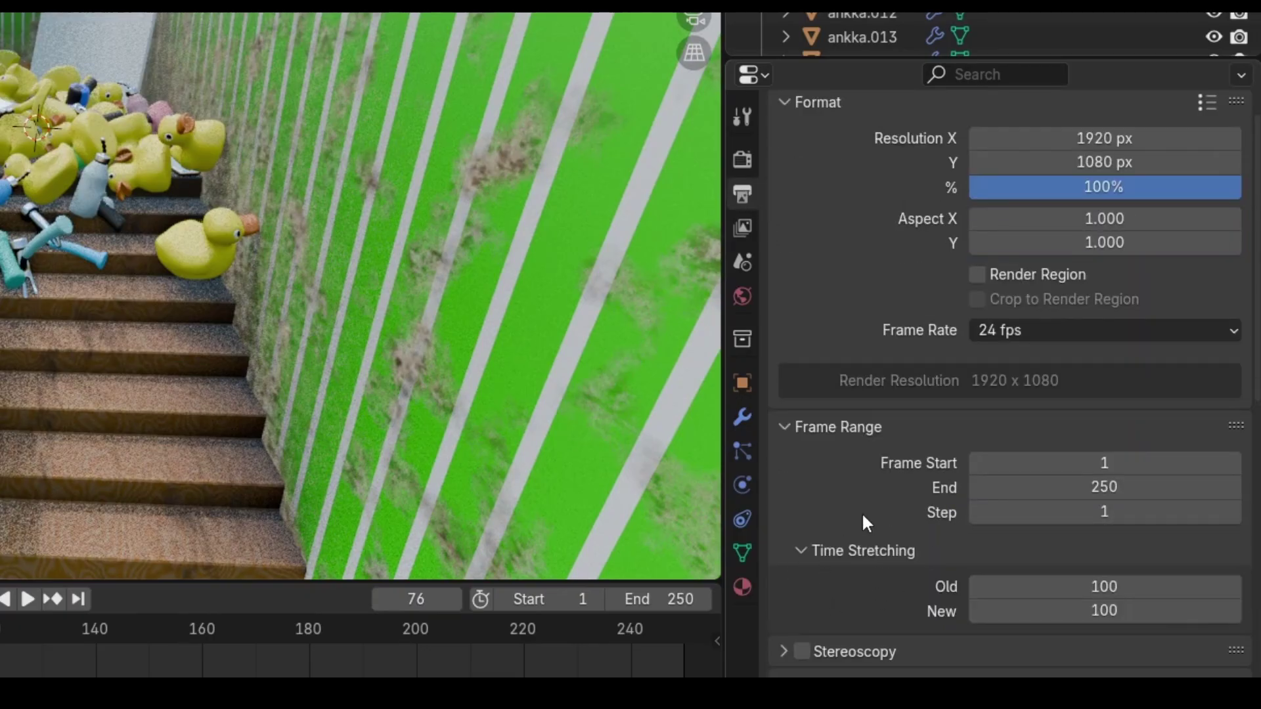
pyautogui.scroll(-4, 866, 522)
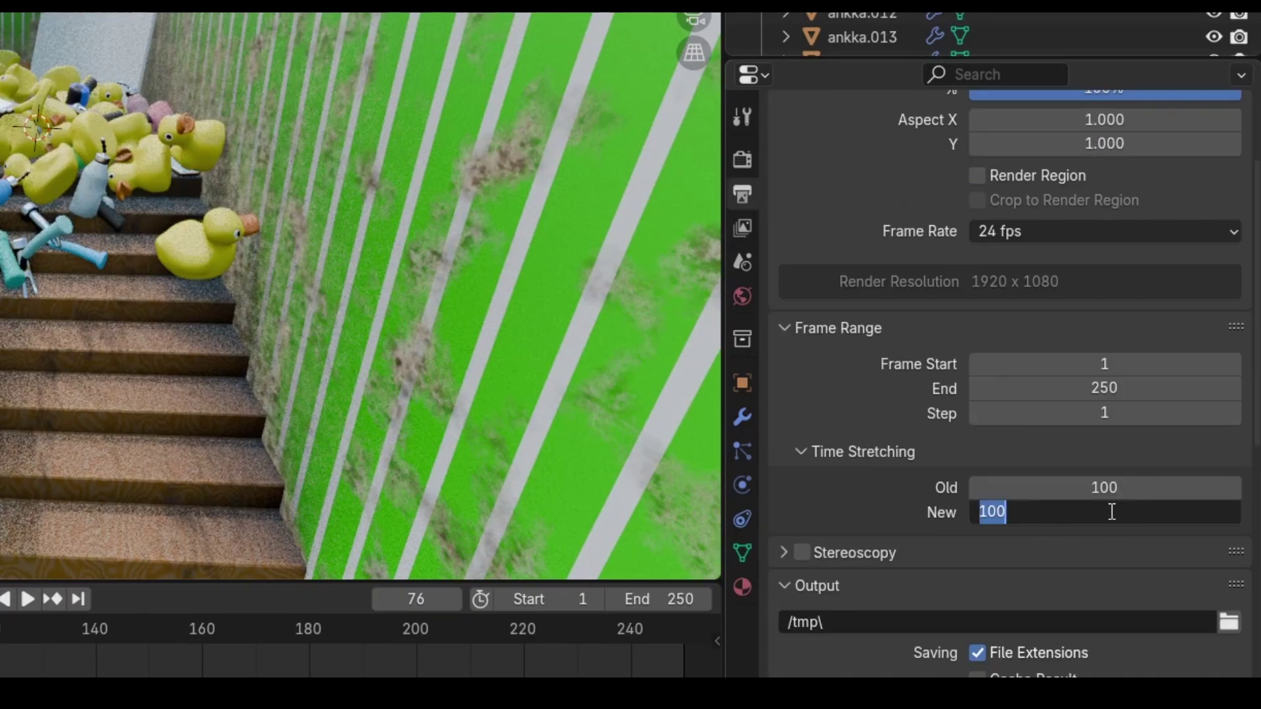
# Step: Set Time Stretching New to 200 and play the half-speed animation
pyautogui.press('Return')
pyautogui.press('space')
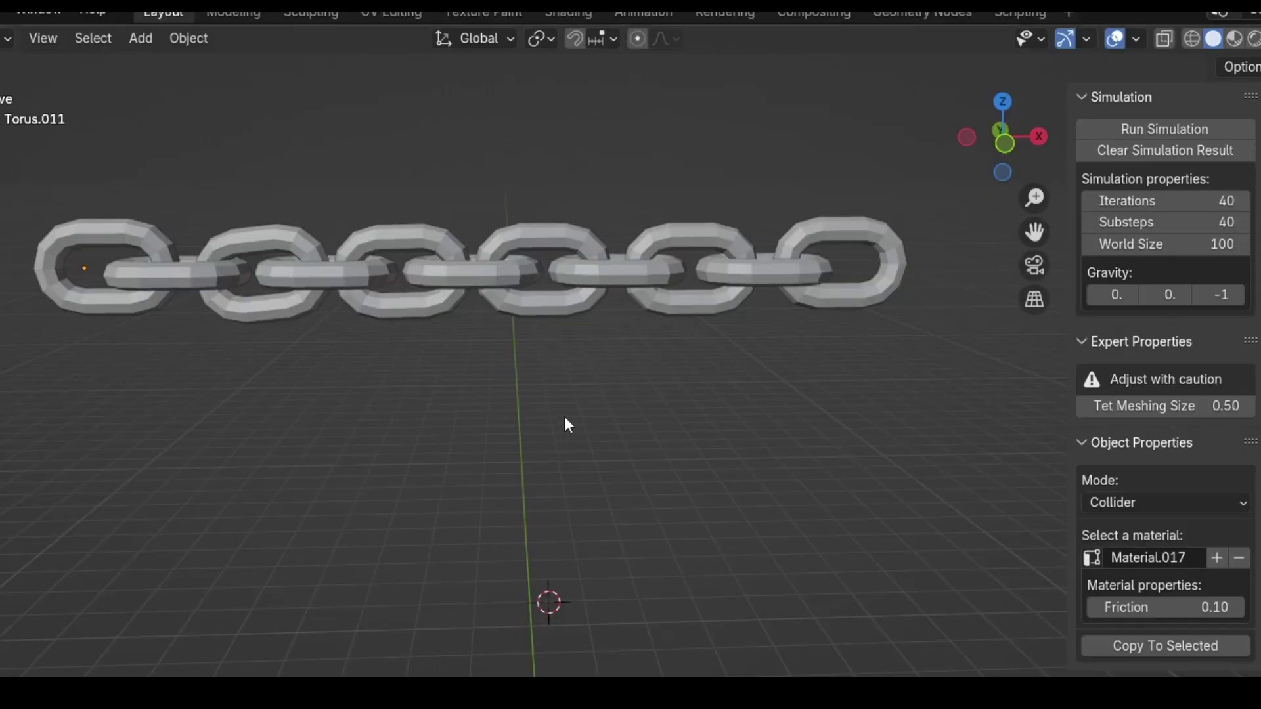
# Step: Play the chain test so the middle links sag between the two fixed end links
pyautogui.press('space')
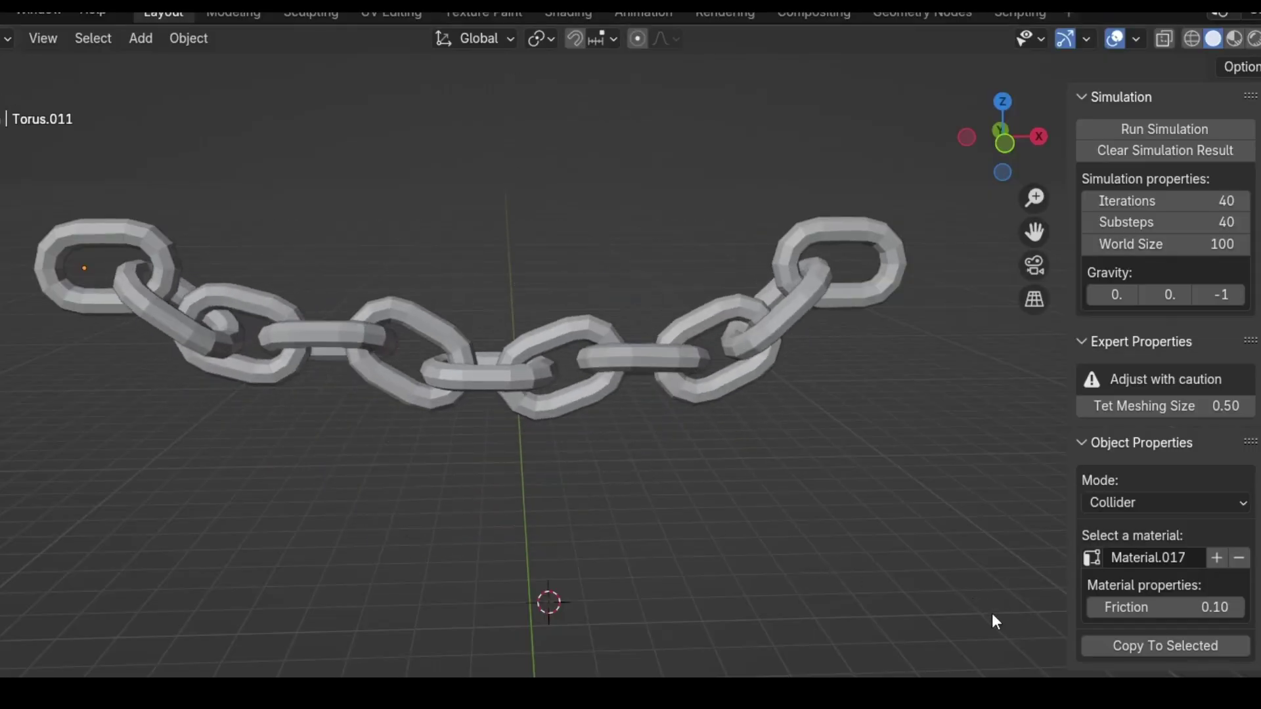
pyautogui.keyDown('shift'); pyautogui.rightClick(1036, 667); pyautogui.keyUp('shift')
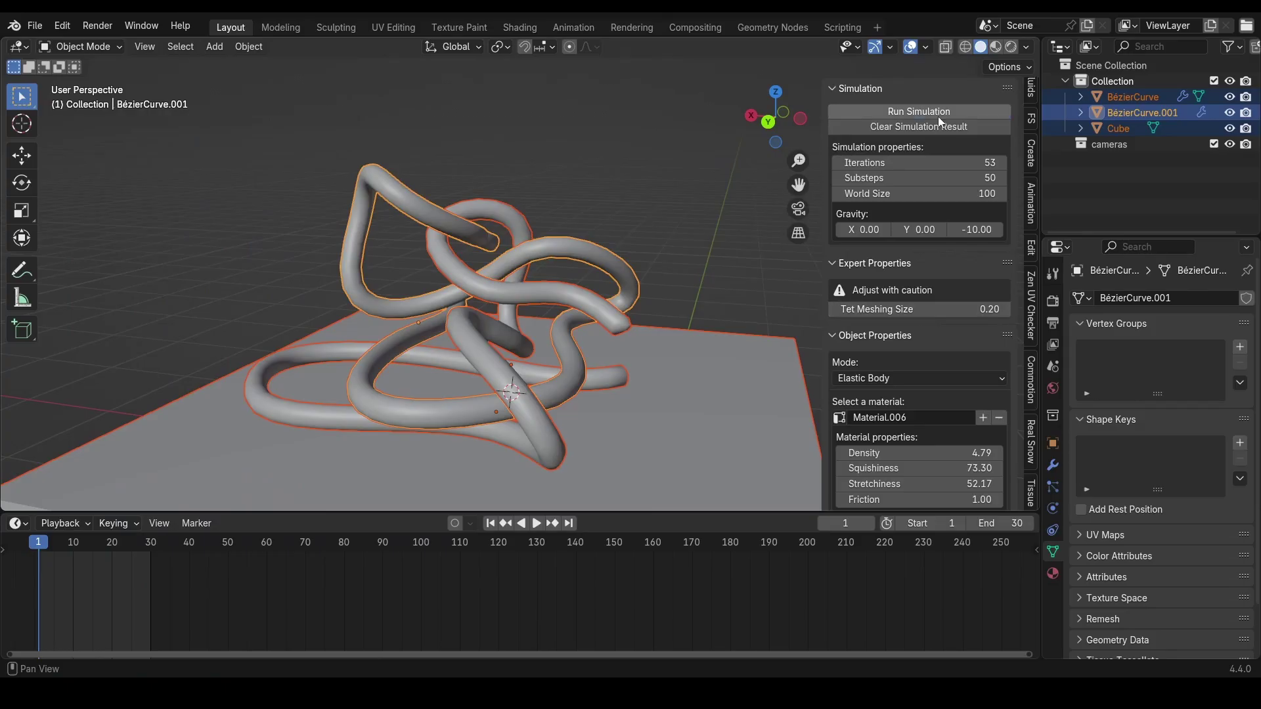
# Step: Simulate the spaghetti tubes, save the result, close the viewer and play back the tangle
pyautogui.click(937, 117)
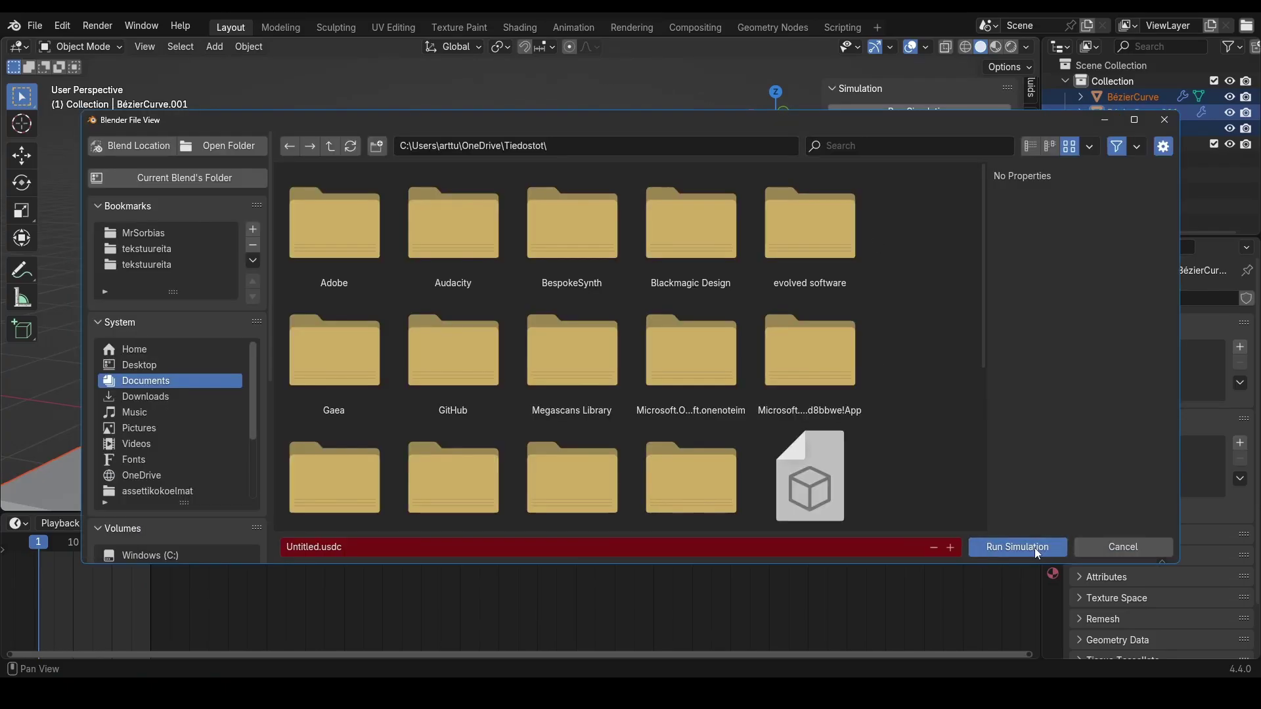
pyautogui.click(1035, 549)
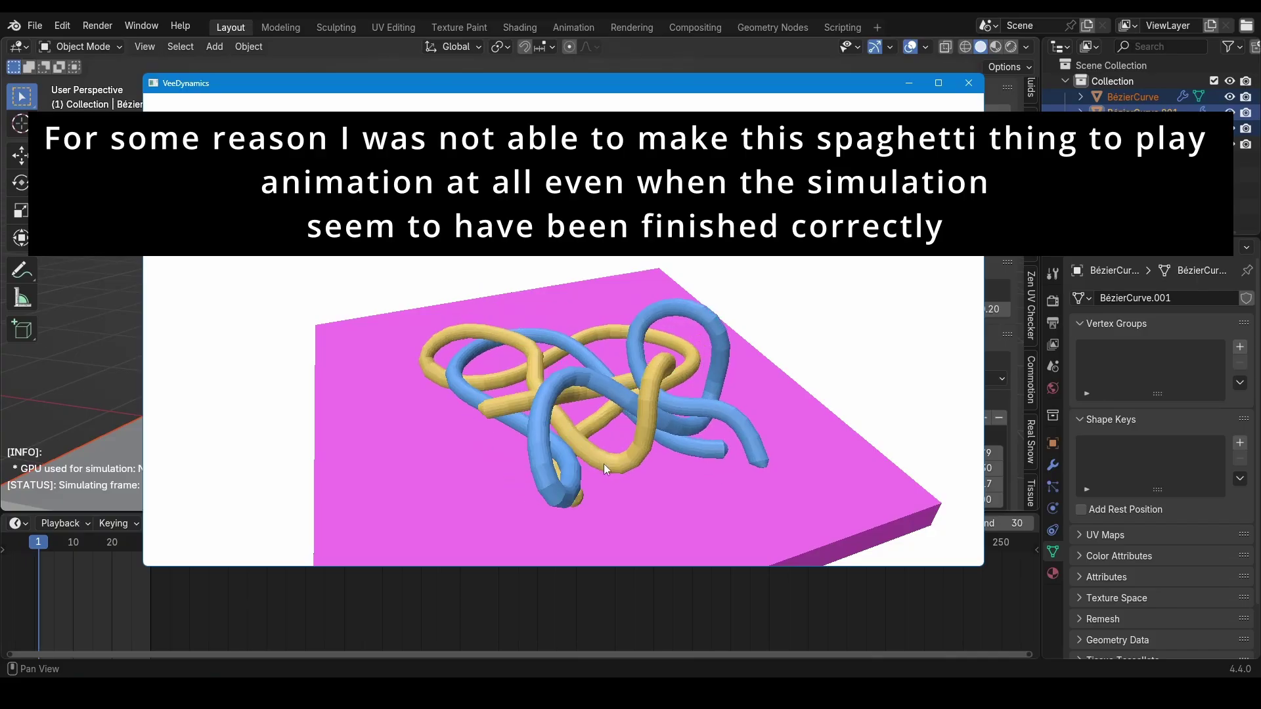
pyautogui.click(971, 90)
pyautogui.press('space')
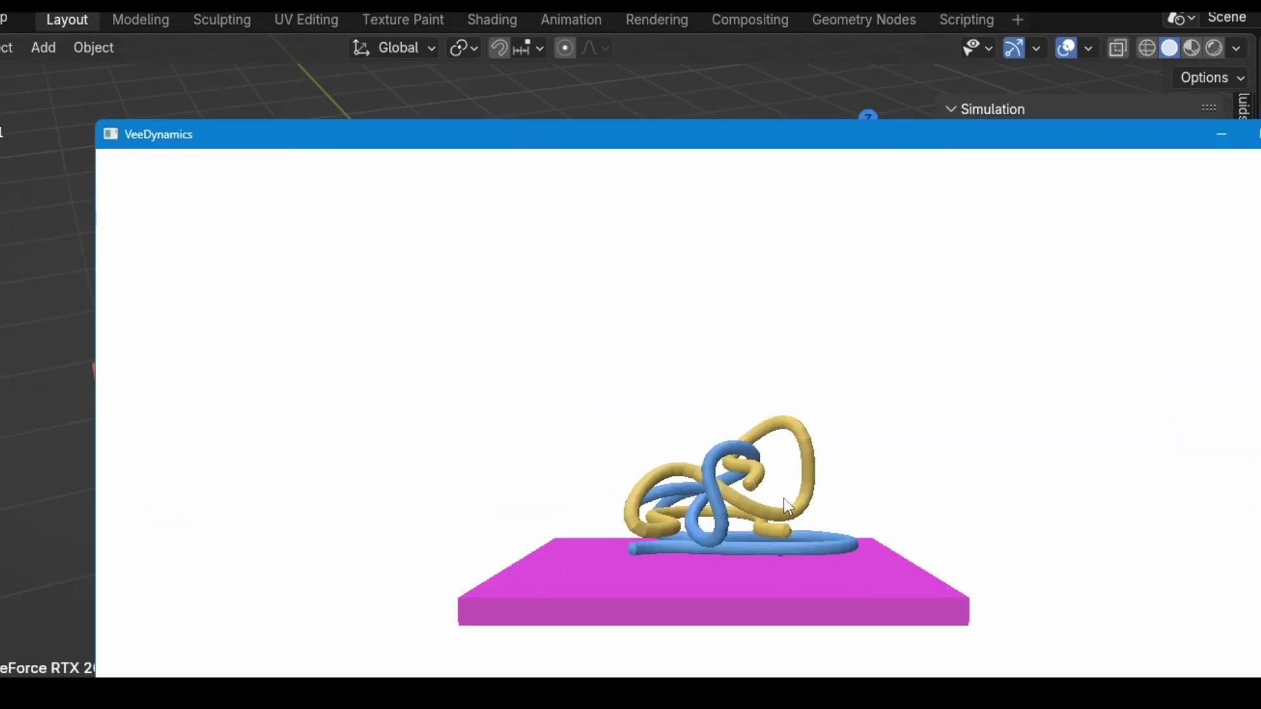
# Step: Rotate the VeeDynamics preview to look down on the tangled yellow and blue tubes
pyautogui.moveTo(784, 498); pyautogui.dragTo(839, 555)
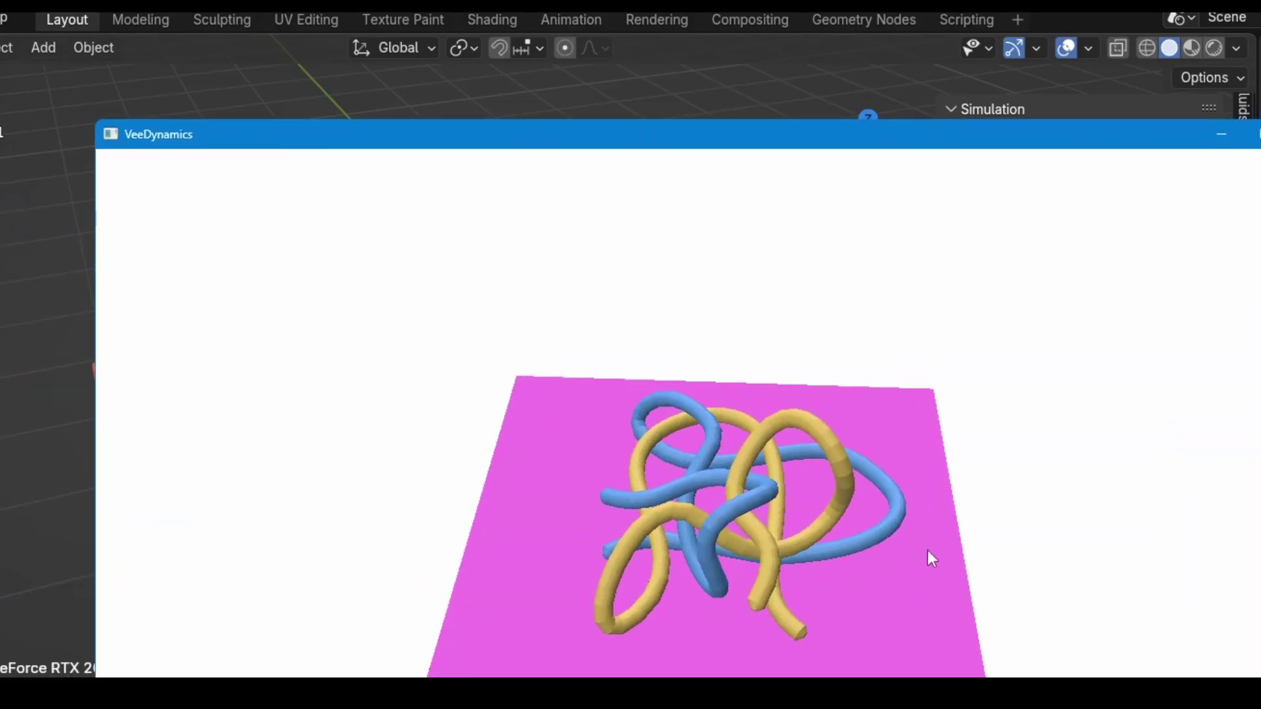